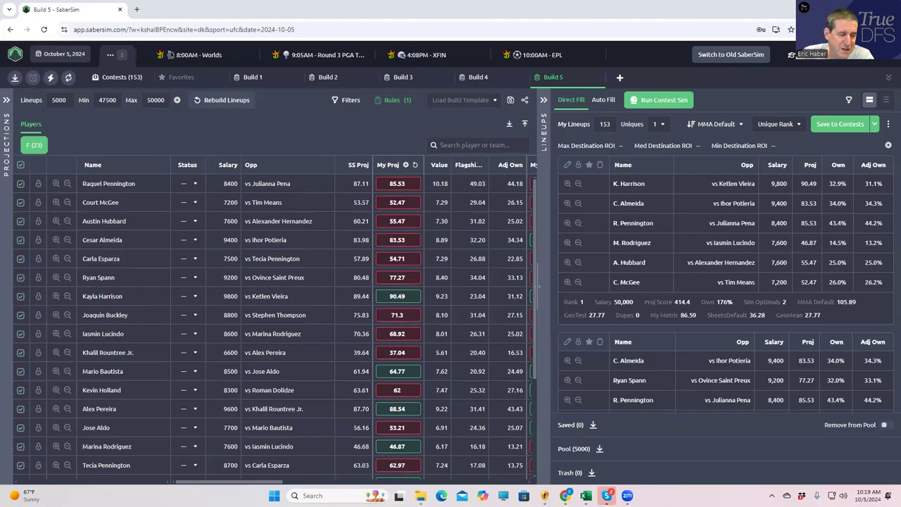
# Scroll the players table right and open the MMA Default formula: 0.5*sum_my-proj + 0.75*percentiles.99 + -0.1*sum_adj-own.
pyautogui.moveTo(236, 484); pyautogui.dragTo(337, 482)
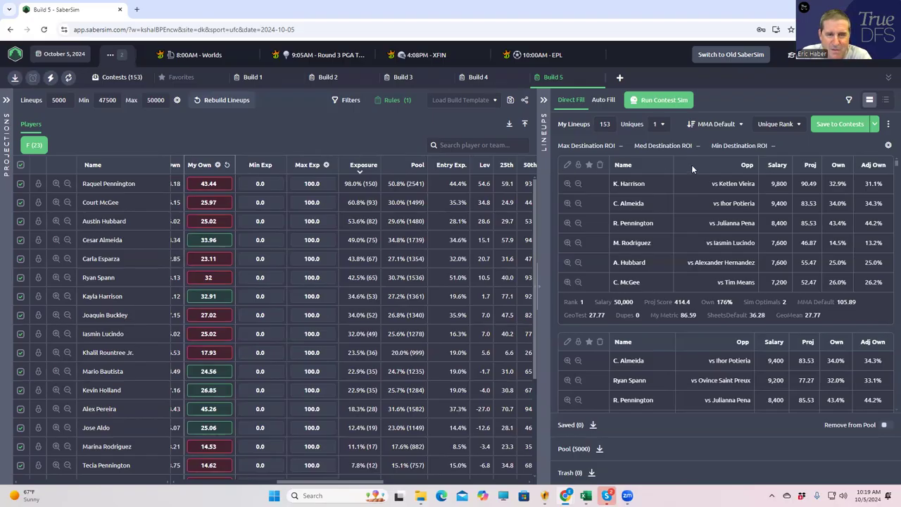
pyautogui.click(705, 124)
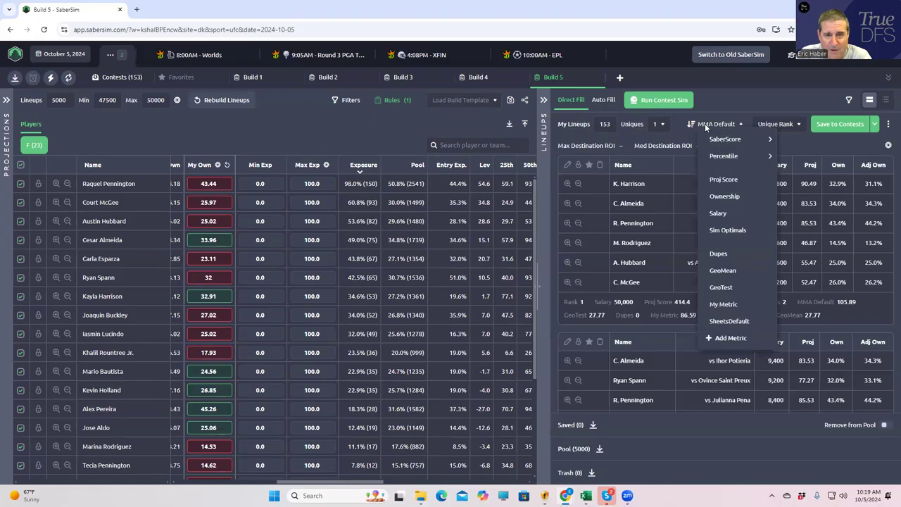
pyautogui.moveTo(732, 139)
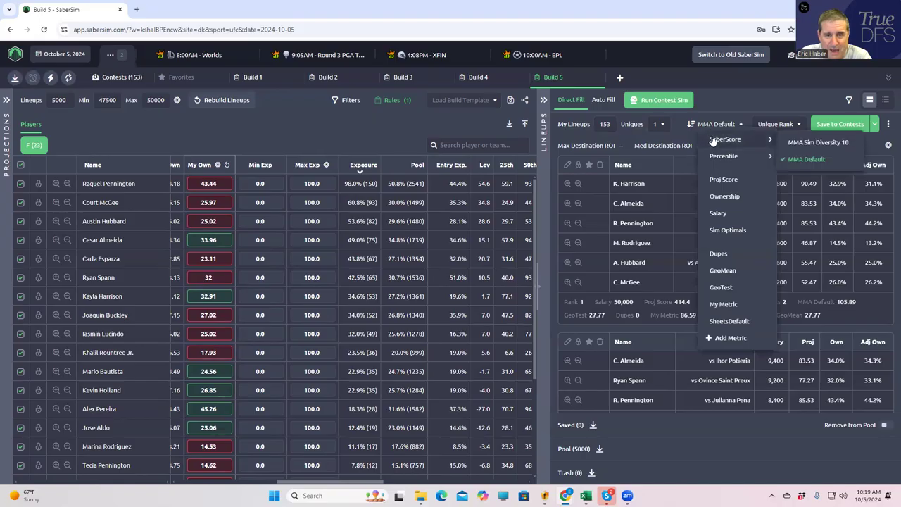
pyautogui.click(854, 161)
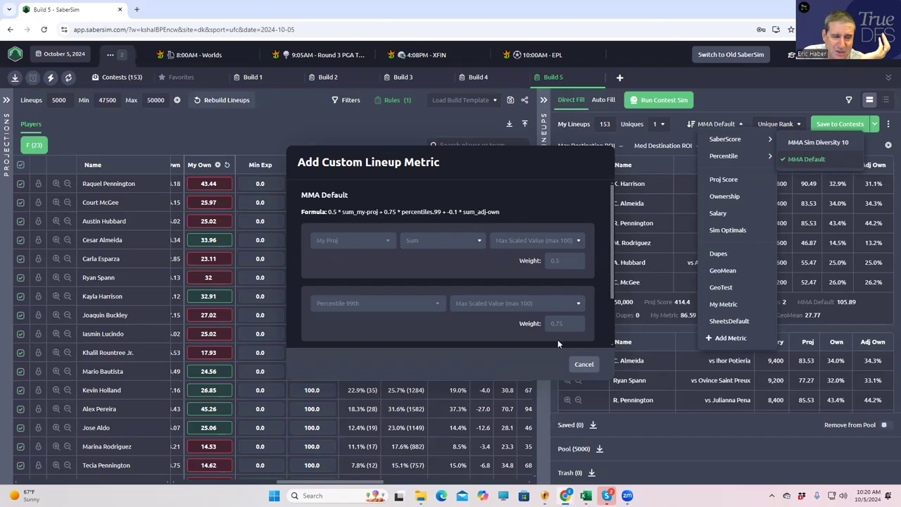
# Dismiss the sort list and cancel the MMA Default formula dialog without changes.
pyautogui.click(582, 365)
pyautogui.click(583, 365)
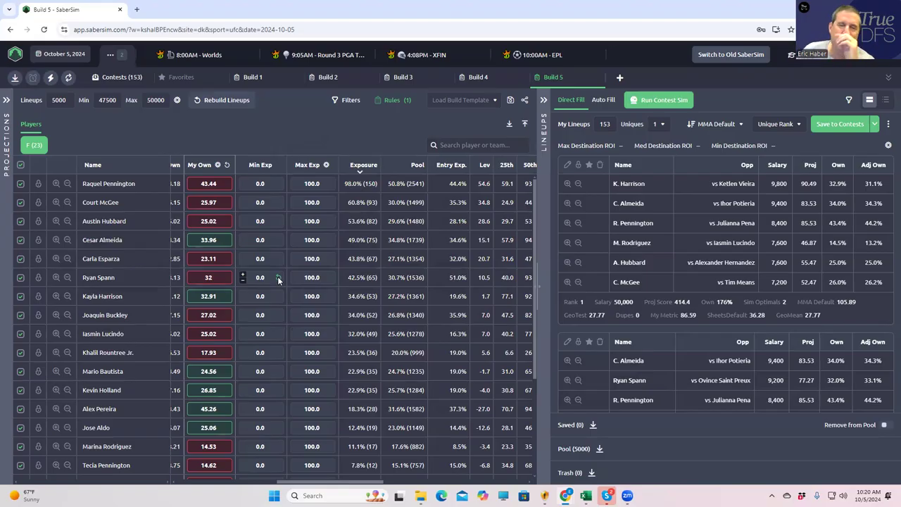
# Rank the lineups by the SaberScore metric MMA Sim Diversity 10.
pyautogui.click(731, 124)
pyautogui.moveTo(734, 141)
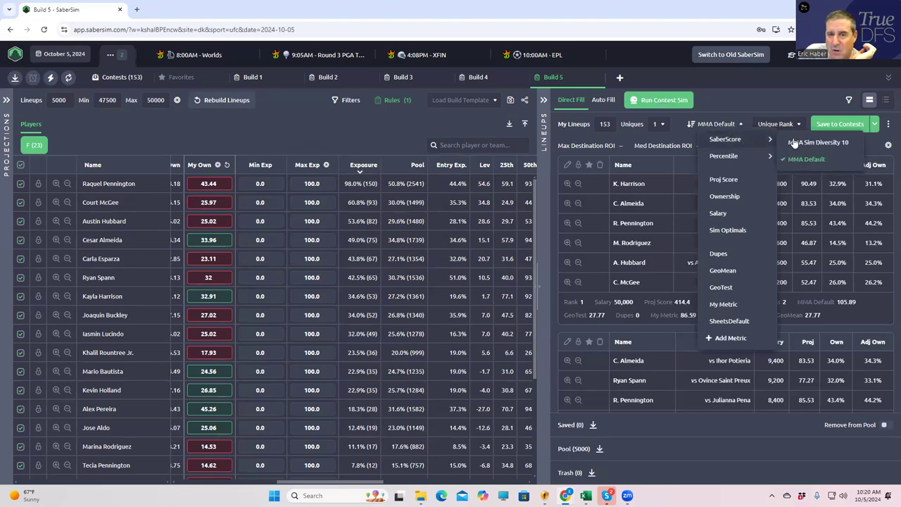
pyautogui.click(809, 143)
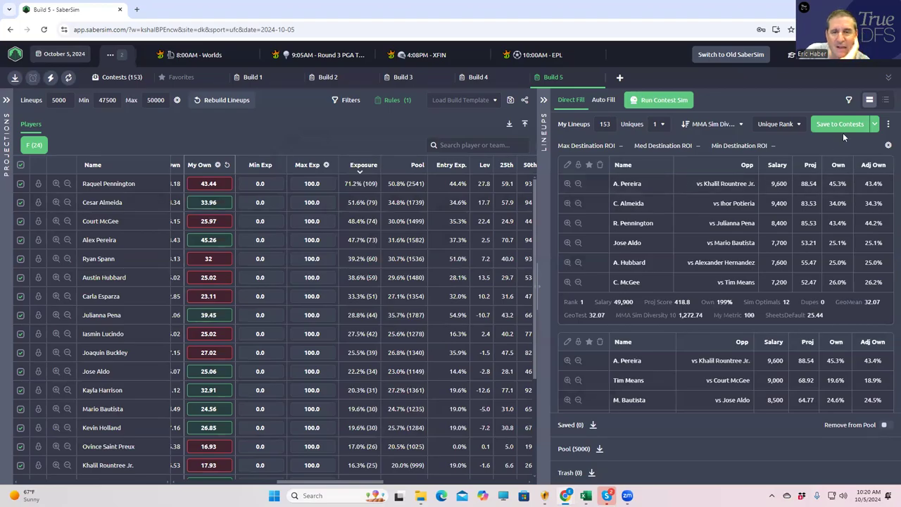
# Open the MMA Sim Diversity 10 formula: 100*sim_optimals + 0.8*sum_my-proj + -0.2*average_adj-own.
pyautogui.click(741, 125)
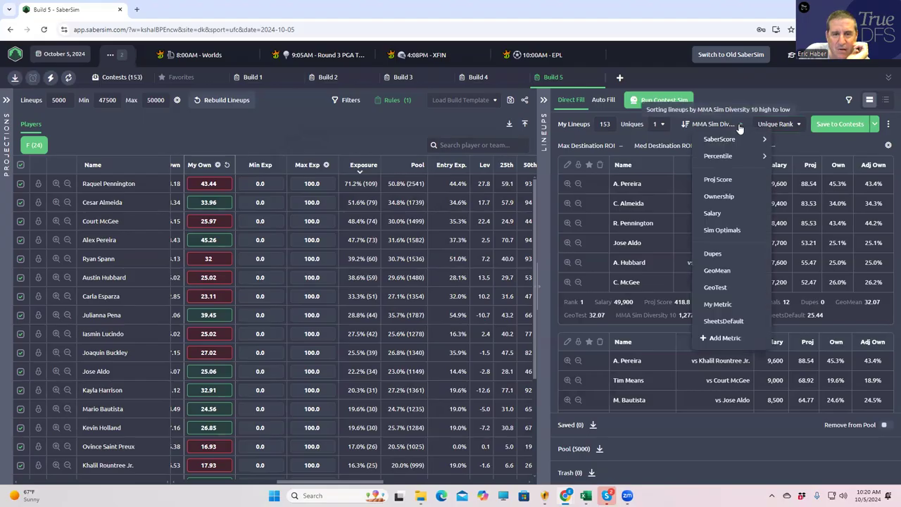
pyautogui.moveTo(747, 143)
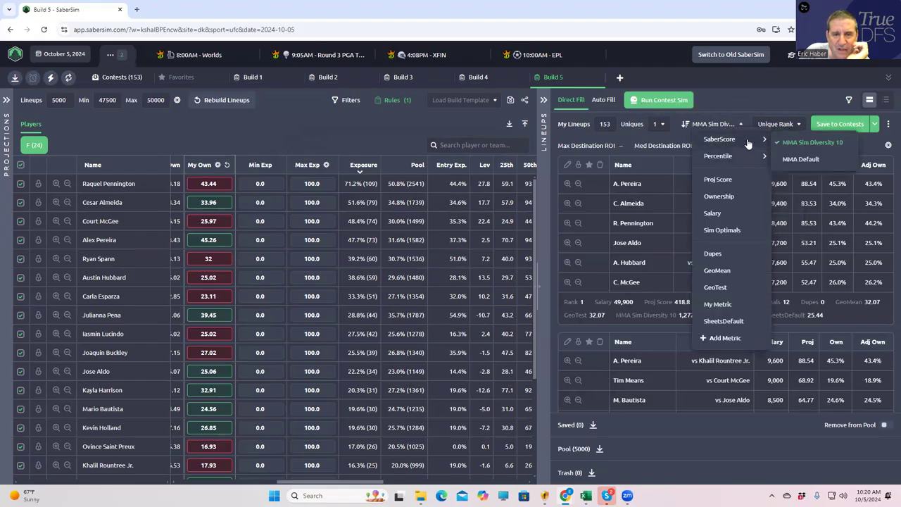
pyautogui.click(849, 143)
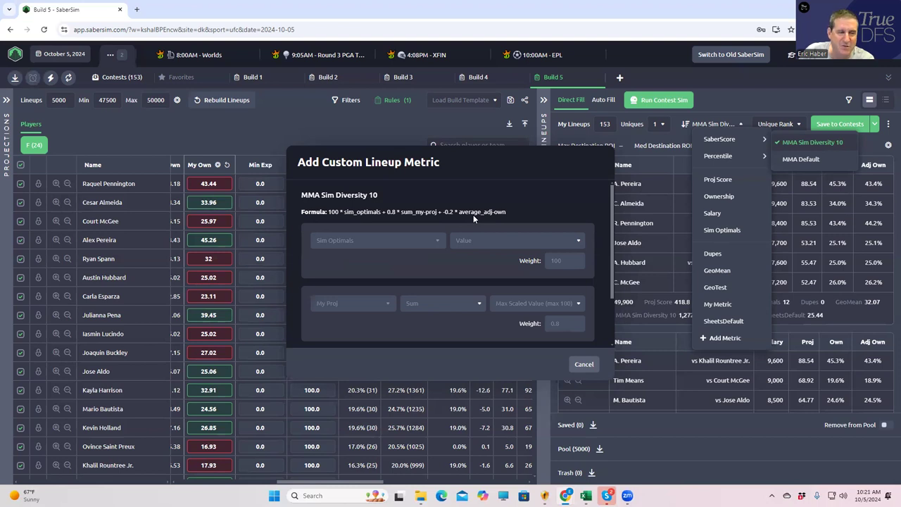
# Cancel the Add Custom Lineup Metric dialog, keeping lineups ranked by MMA Sim Diversity 10.
pyautogui.click(583, 364)
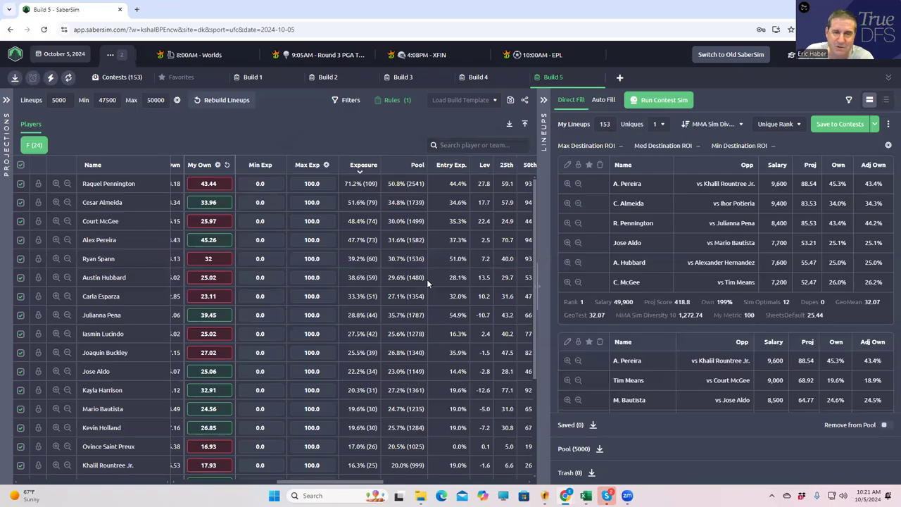
# Rank lineups by SheetsDefault and open its formula: 0.5*sum_my-proj + 0.75*percentiles.99 + -0.5*sum_adj-own.
pyautogui.click(720, 124)
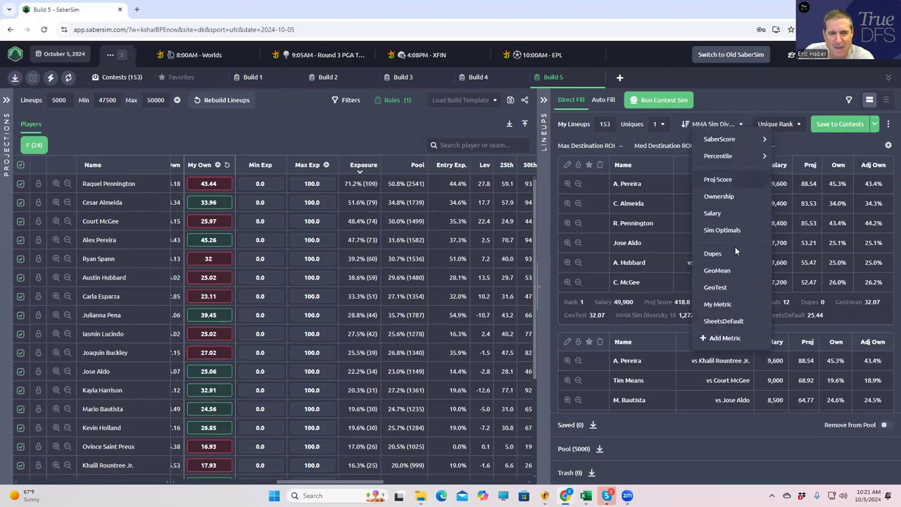
pyautogui.click(729, 322)
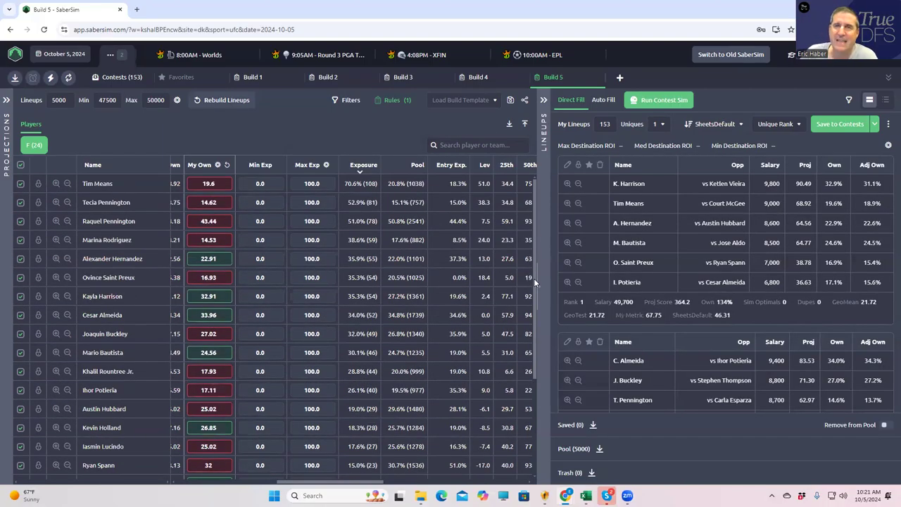
pyautogui.click(715, 124)
pyautogui.moveTo(735, 158)
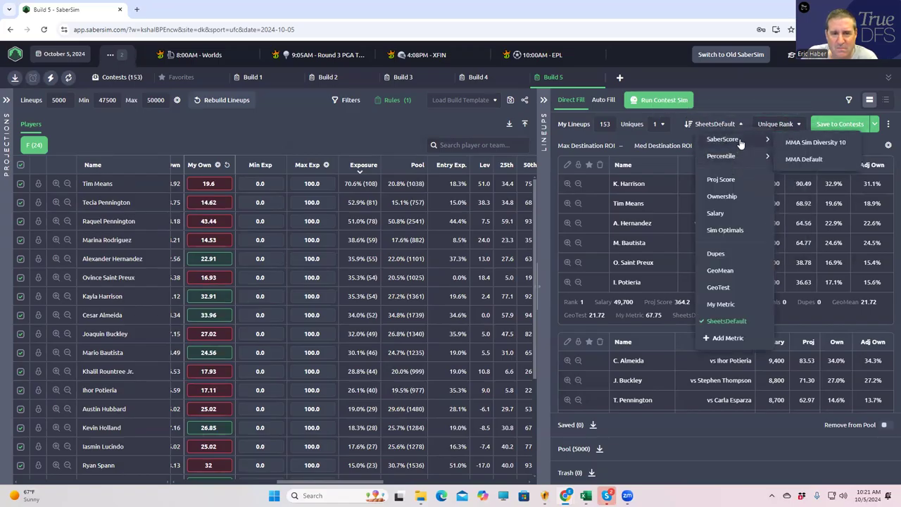
pyautogui.moveTo(765, 324)
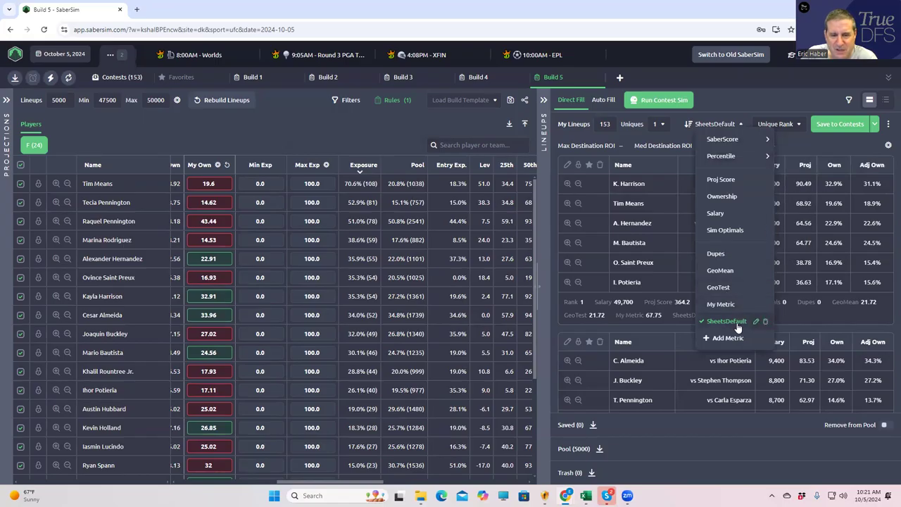
pyautogui.click(756, 321)
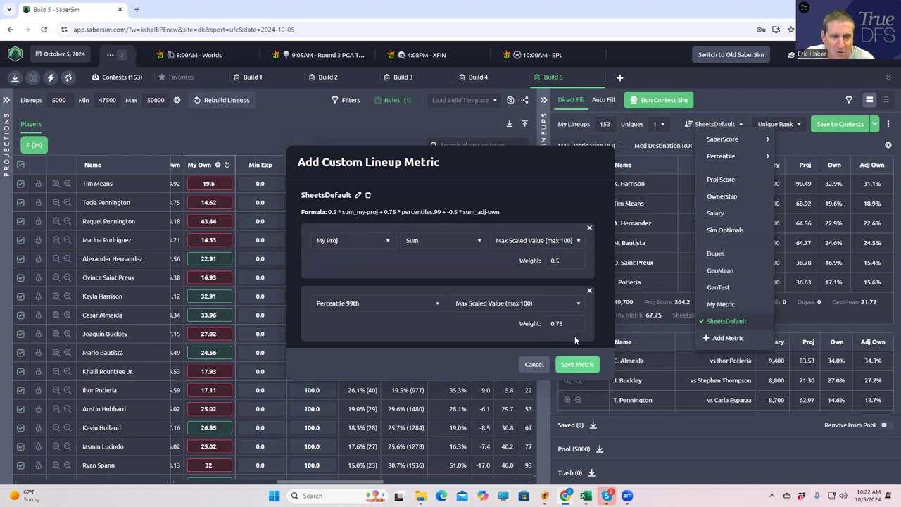
# Dismiss the sort list and cancel the SheetsDefault formula dialog without saving.
pyautogui.click(530, 366)
pyautogui.click(528, 365)
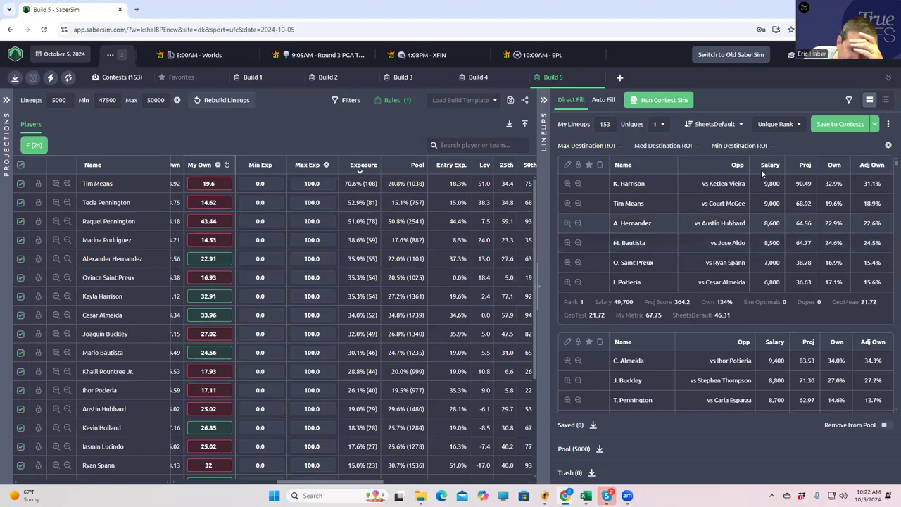
pyautogui.scroll(-1, 693, 351)
pyautogui.scroll(-4, 693, 354)
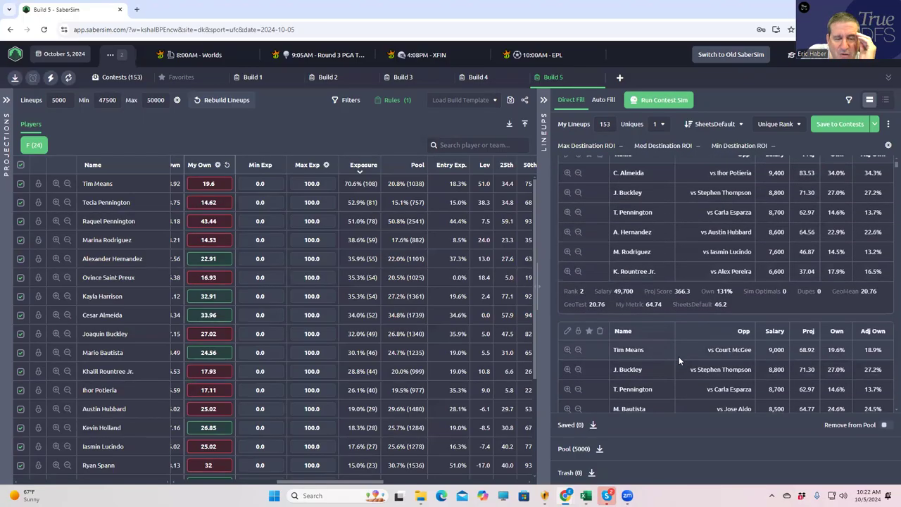
pyautogui.scroll(-7, 696, 354)
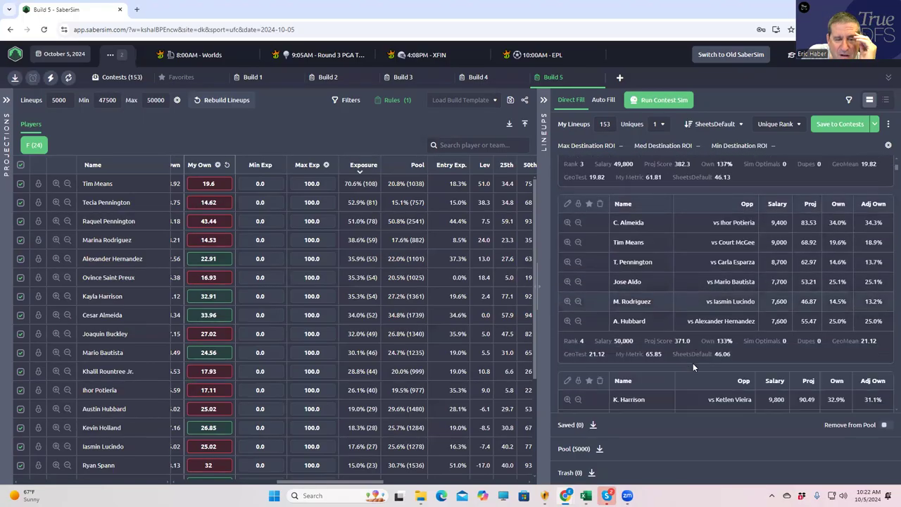
pyautogui.scroll(-6, 693, 359)
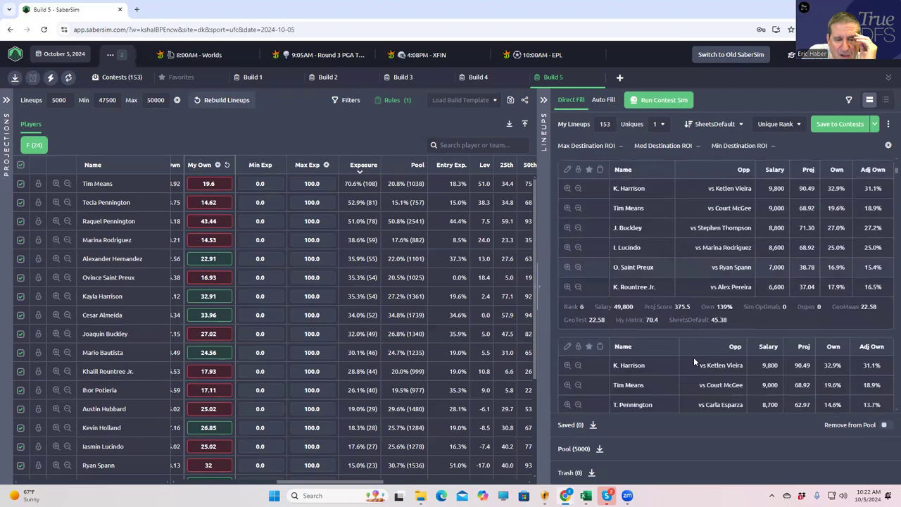
pyautogui.scroll(-5, 689, 355)
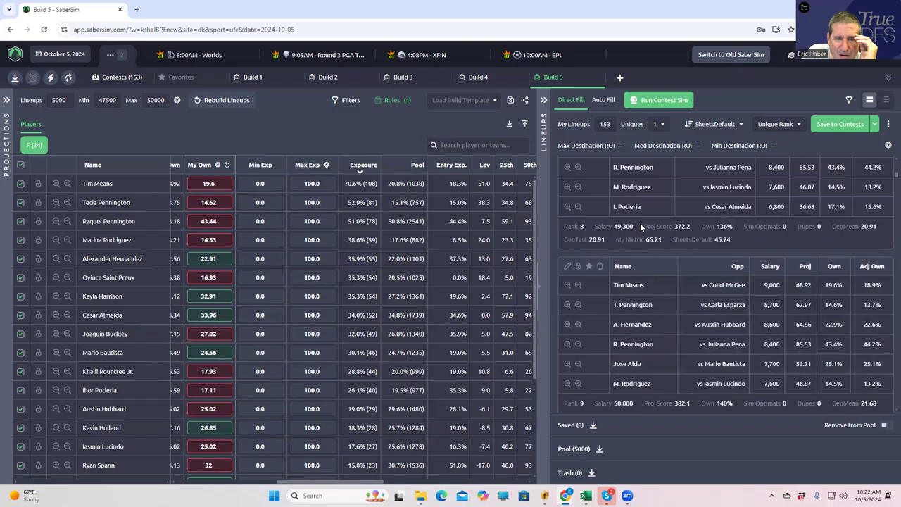
pyautogui.scroll(-3, 676, 296)
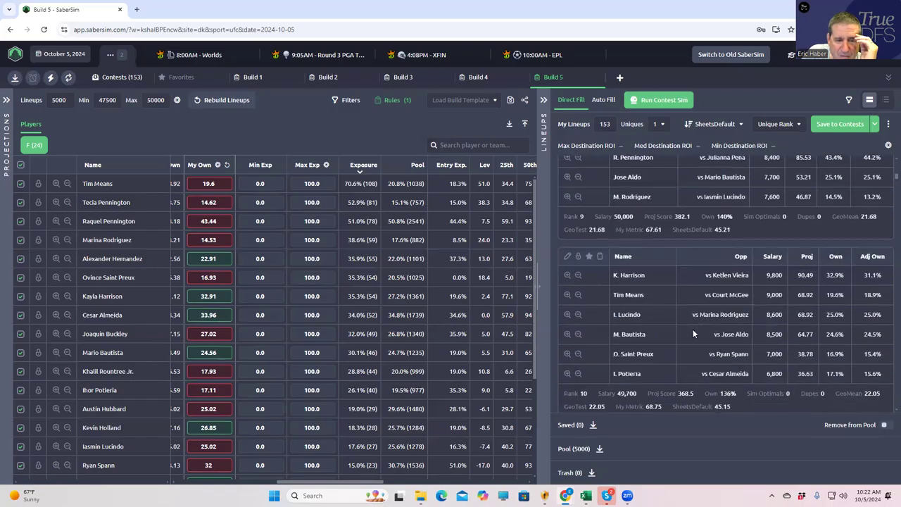
pyautogui.scroll(-3, 693, 334)
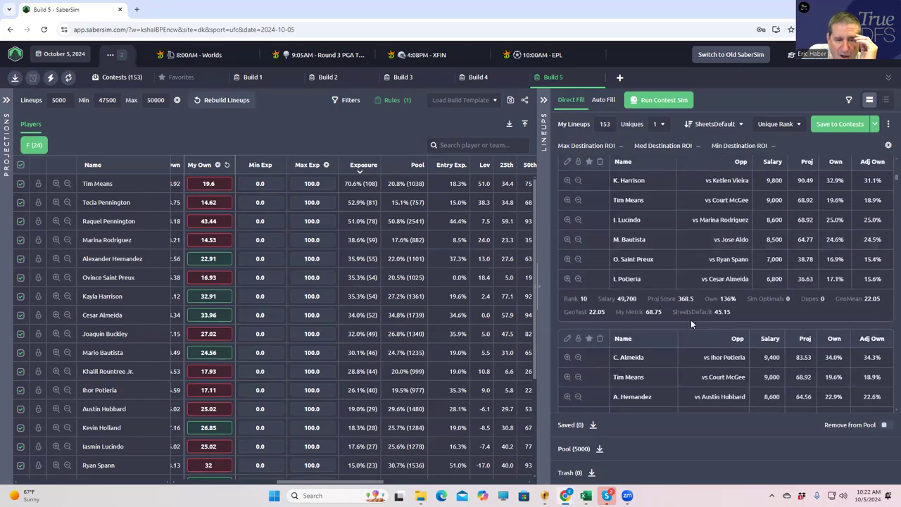
pyautogui.scroll(-3, 690, 320)
pyautogui.scroll(-6, 709, 328)
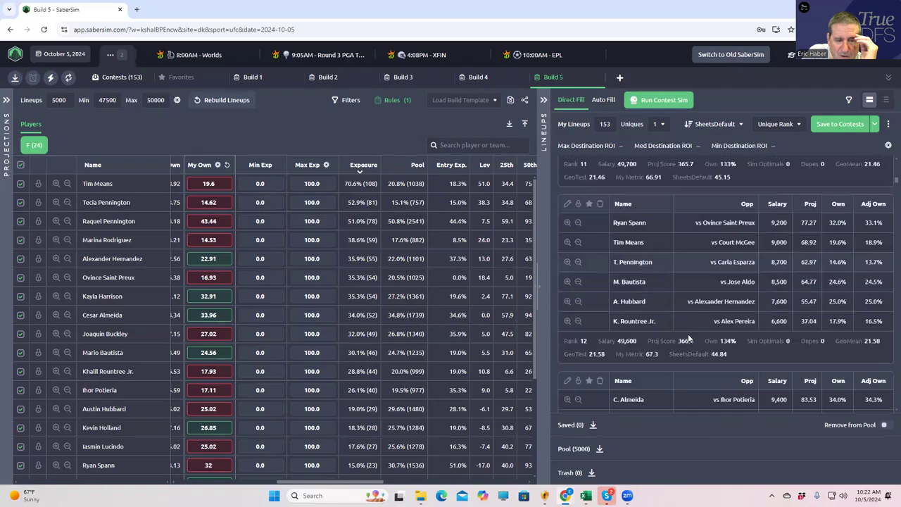
pyautogui.scroll(-6, 689, 333)
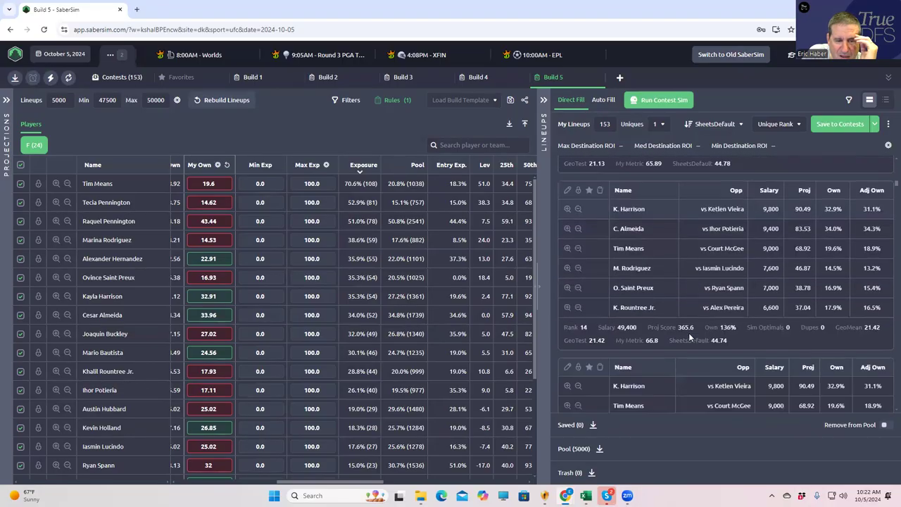
pyautogui.scroll(-5, 683, 320)
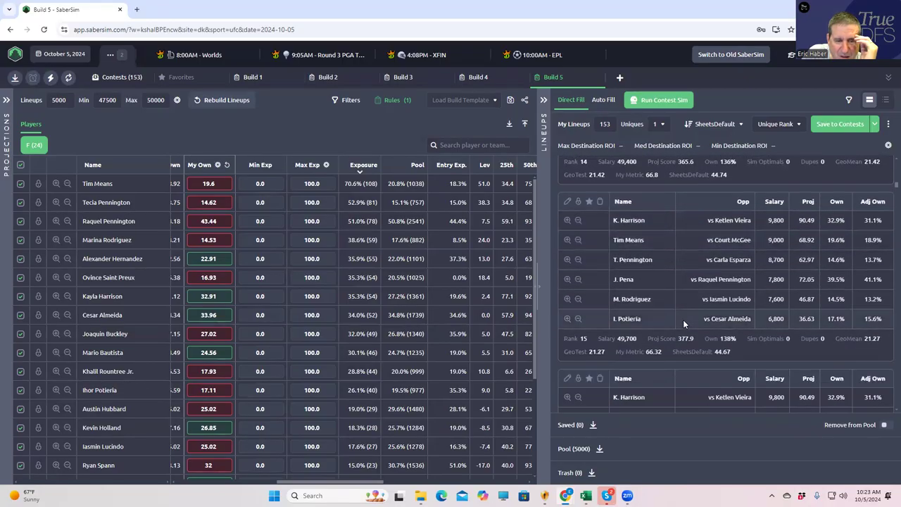
pyautogui.scroll(-5, 684, 323)
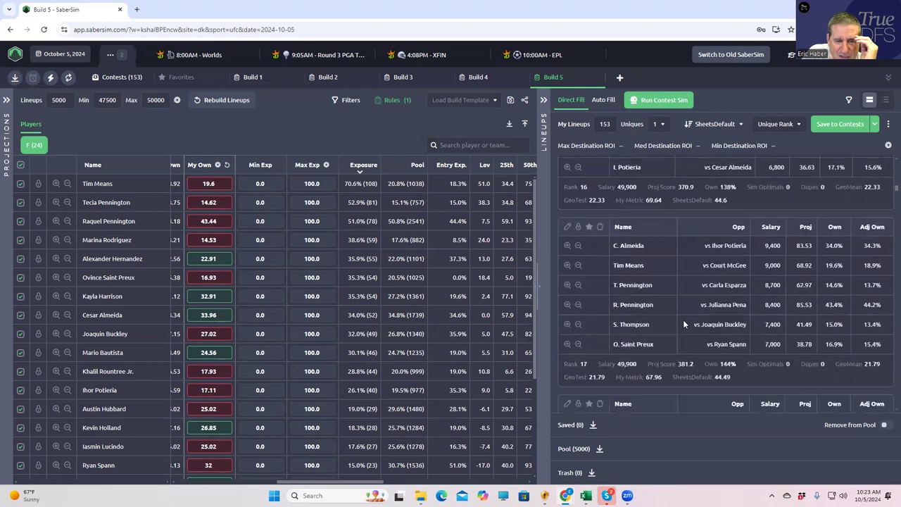
pyautogui.scroll(-8, 683, 323)
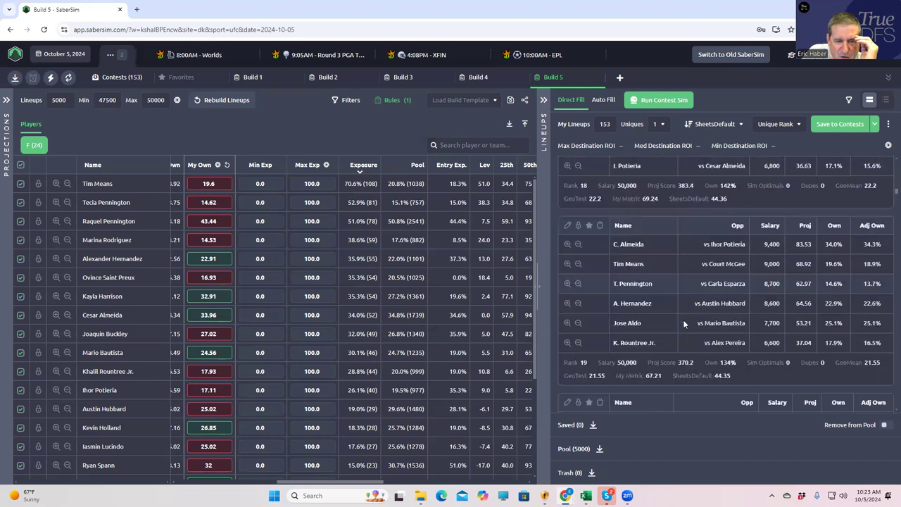
pyautogui.scroll(10, 683, 320)
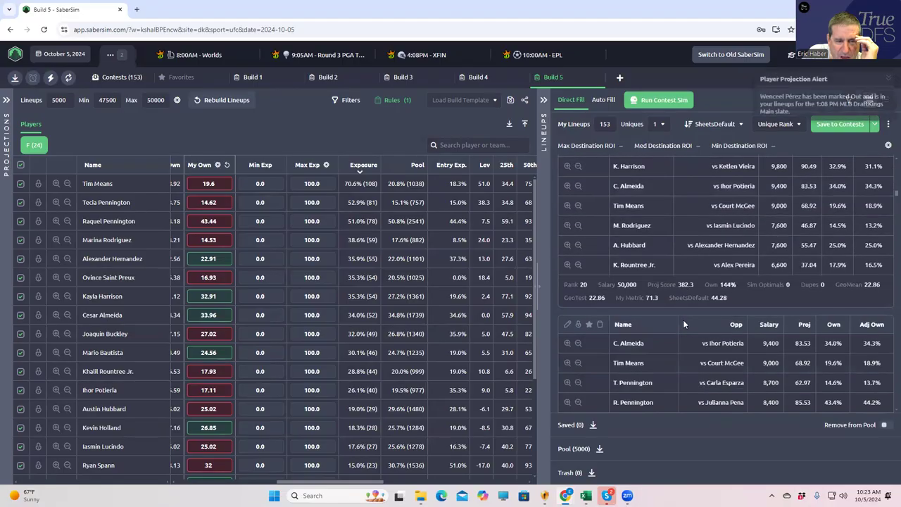
pyautogui.scroll(5, 683, 315)
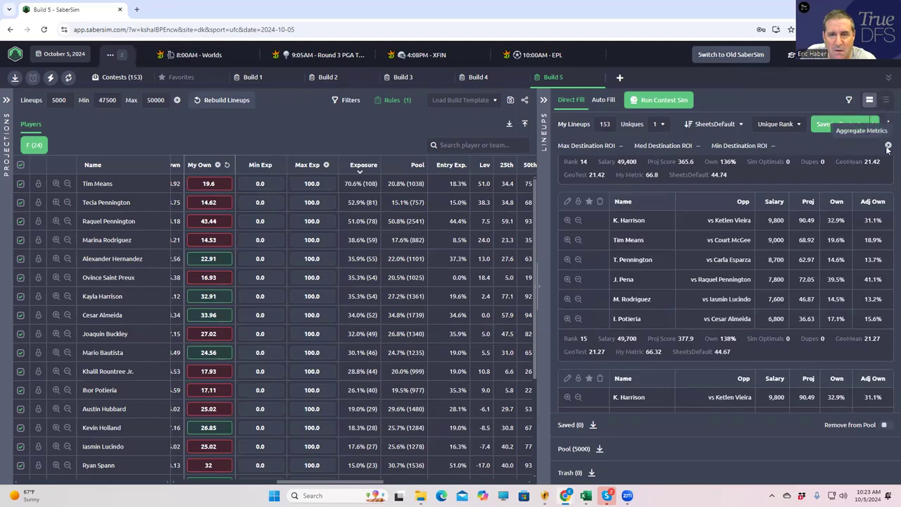
# Switch the lineups to table view and back to cards, then show the full saved filters list.
pyautogui.click(890, 126)
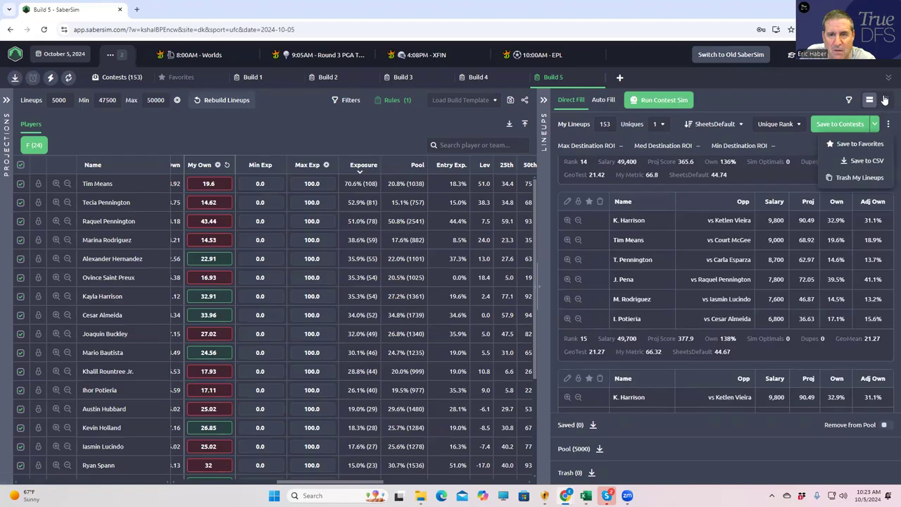
pyautogui.click(886, 101)
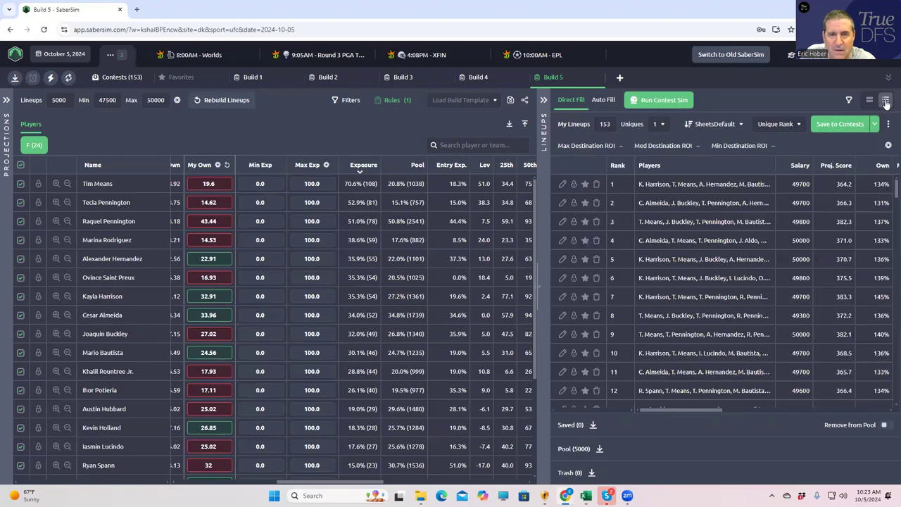
pyautogui.click(870, 100)
pyautogui.click(849, 100)
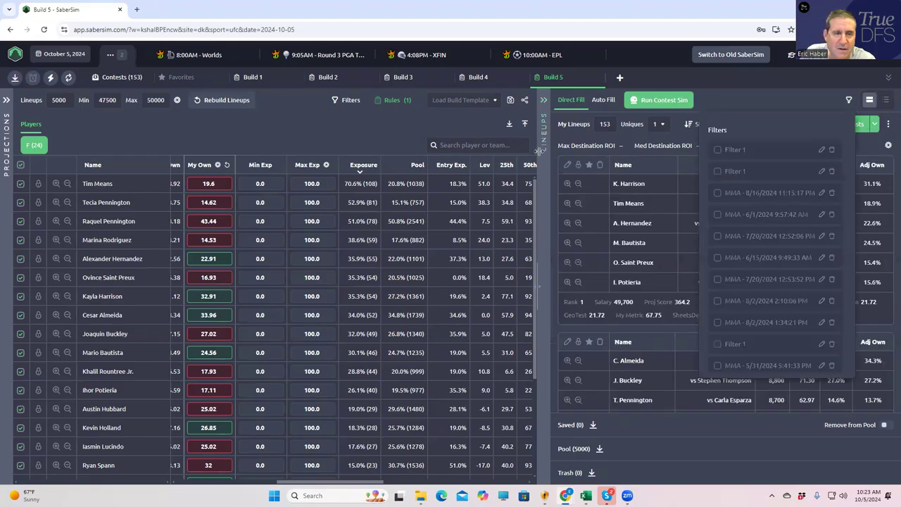
pyautogui.scroll(-5, 753, 277)
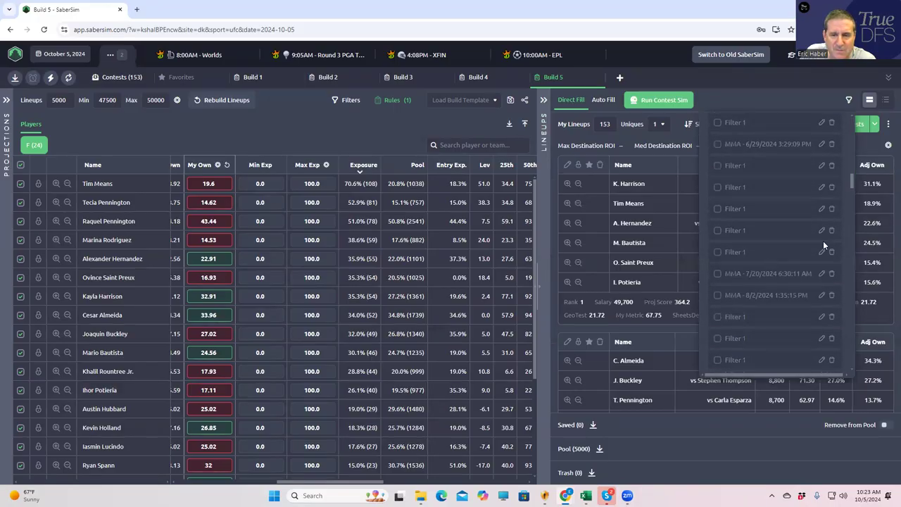
pyautogui.moveTo(850, 182); pyautogui.dragTo(854, 402)
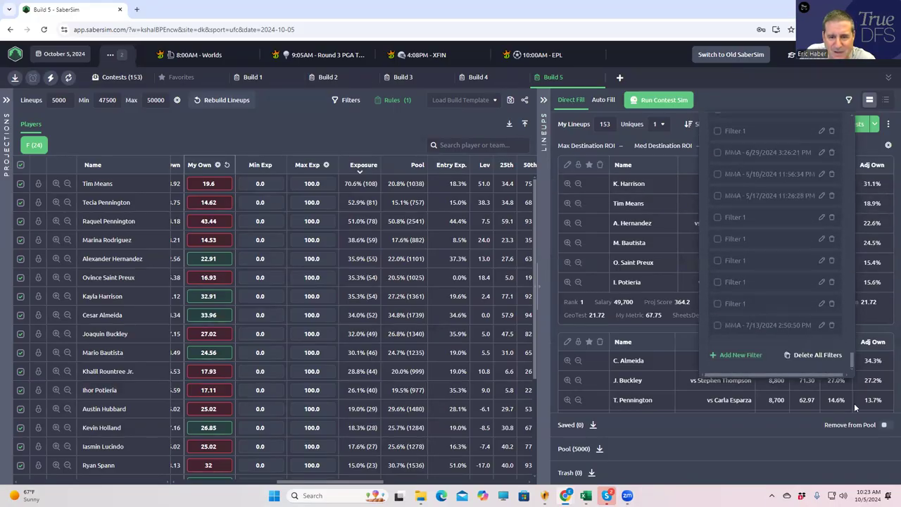
# Delete all saved filters and save a single filter: Salary greater than 49200.
pyautogui.click(800, 354)
pyautogui.click(481, 284)
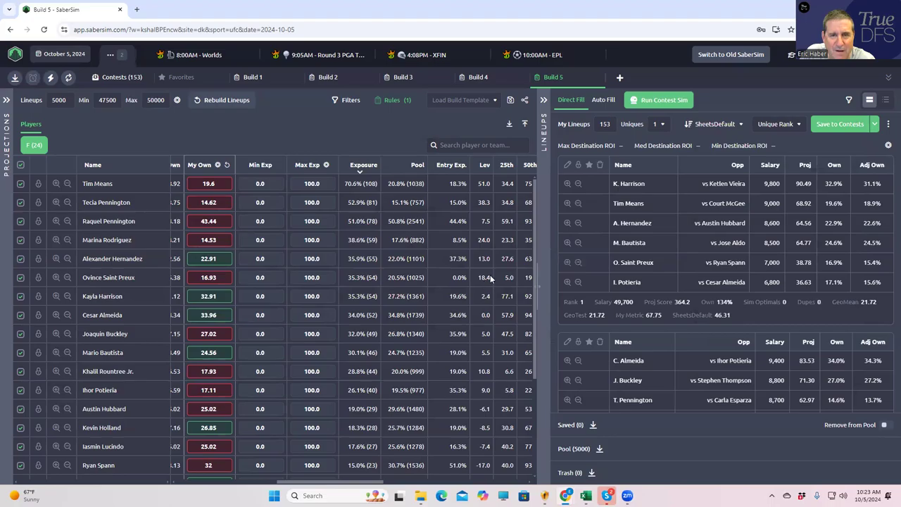
pyautogui.click(849, 101)
pyautogui.click(373, 254)
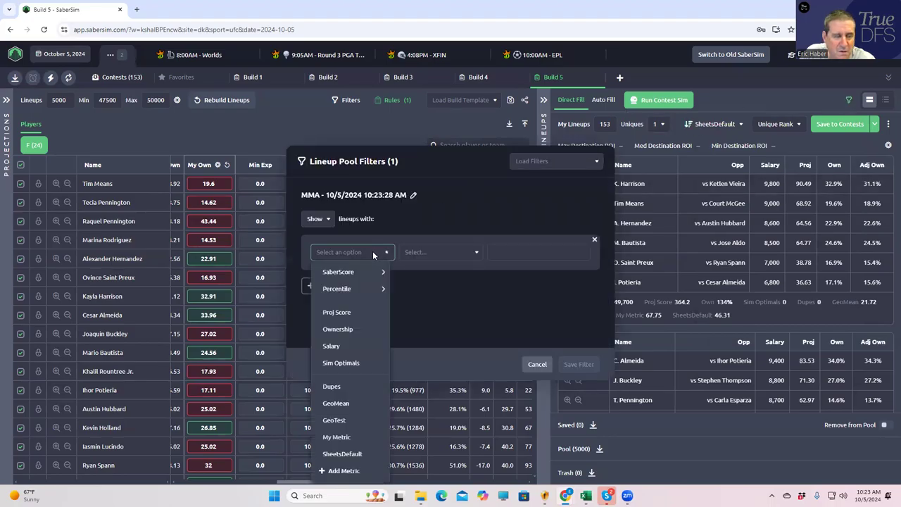
pyautogui.click(333, 346)
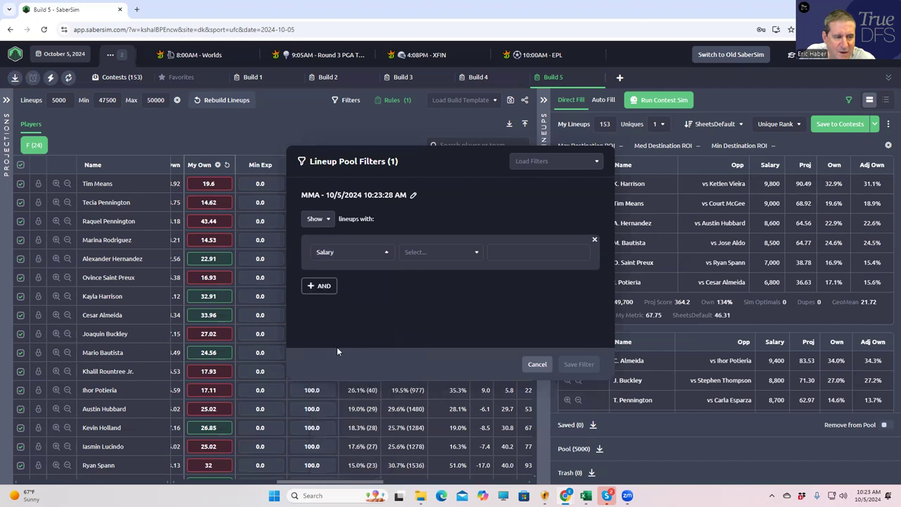
pyautogui.click(426, 257)
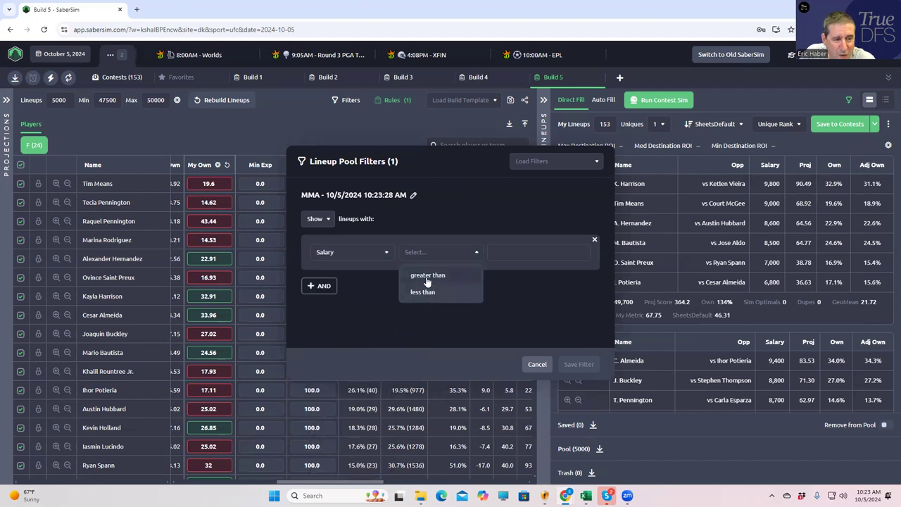
pyautogui.click(427, 276)
pyautogui.click(505, 255)
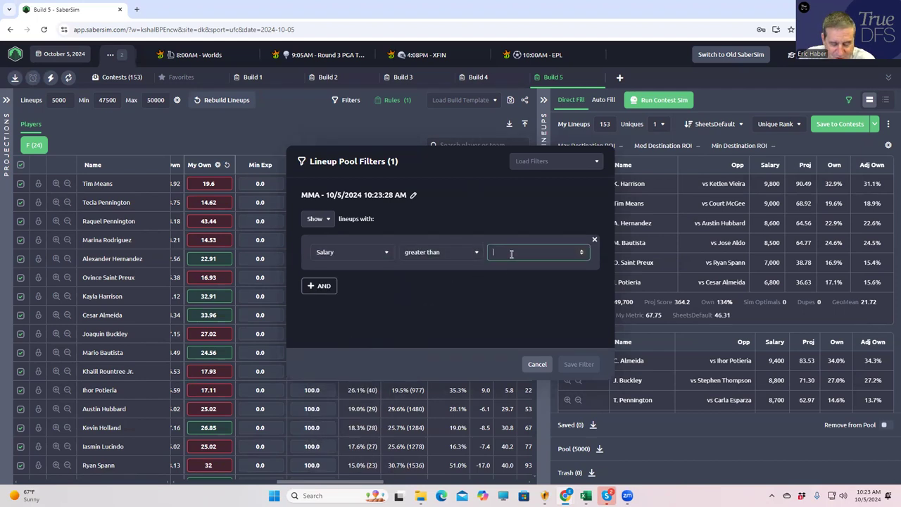
pyautogui.write('49200')
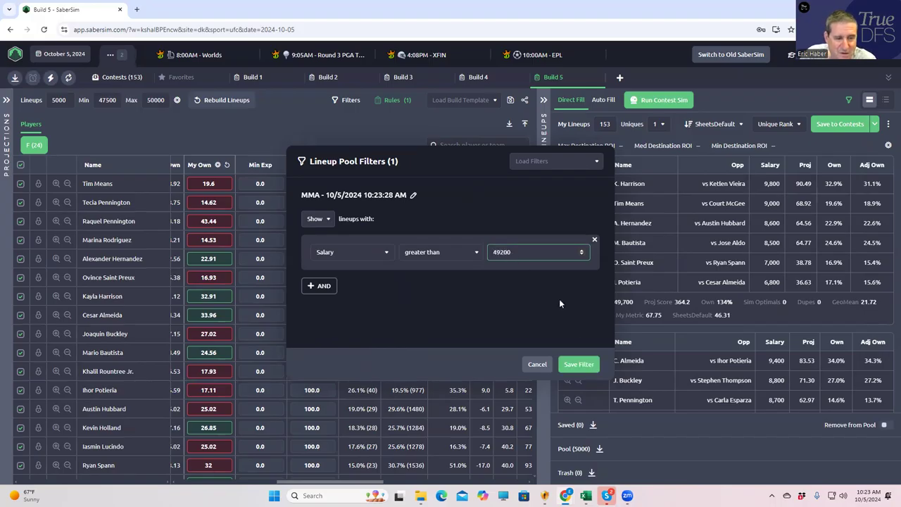
pyautogui.click(576, 359)
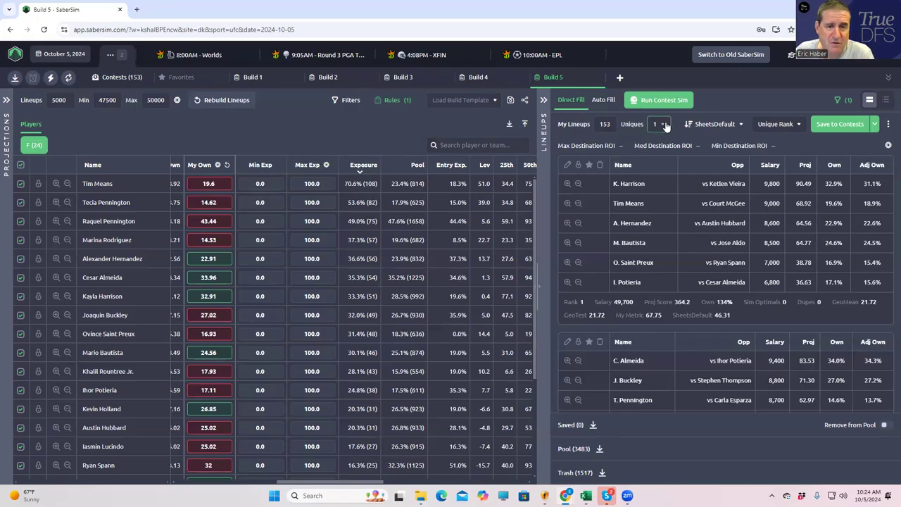
# Set Uniques to 2, save the 153 lineups to the contests, and download the DraftKings entries CSV.
pyautogui.click(665, 124)
pyautogui.click(657, 163)
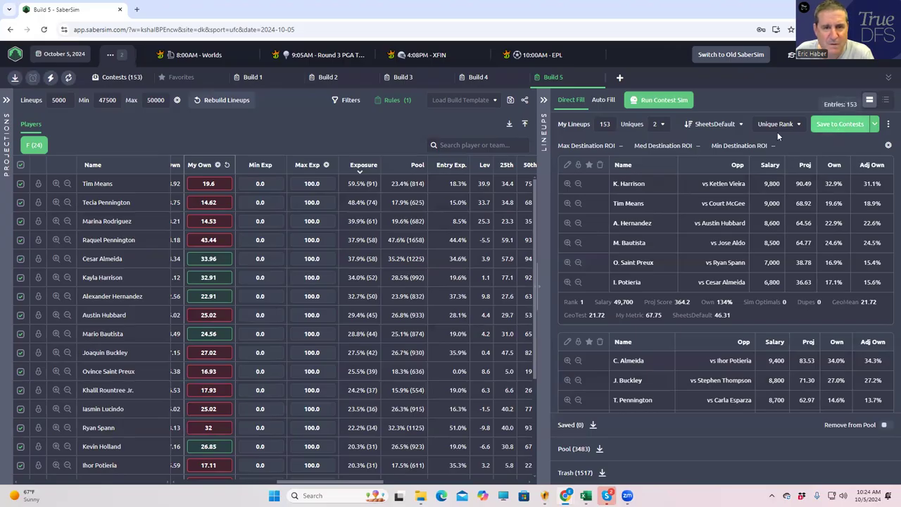
pyautogui.click(860, 130)
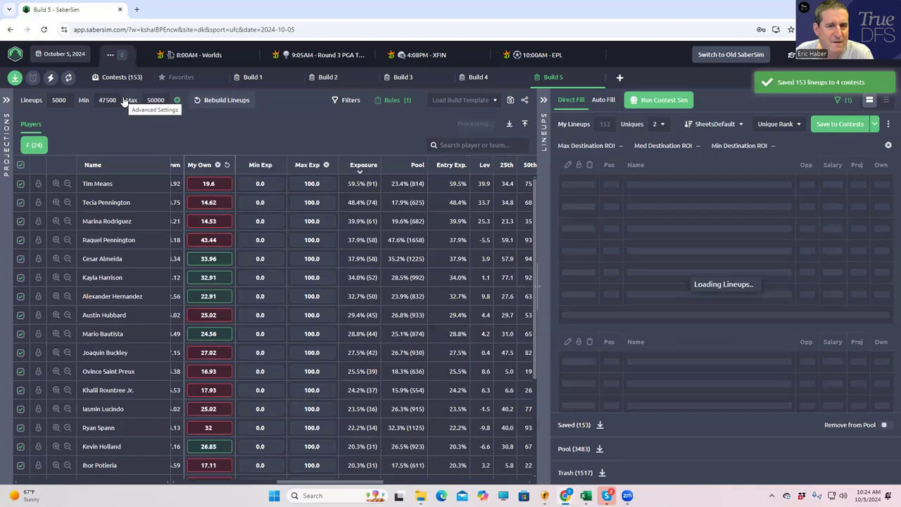
pyautogui.click(15, 78)
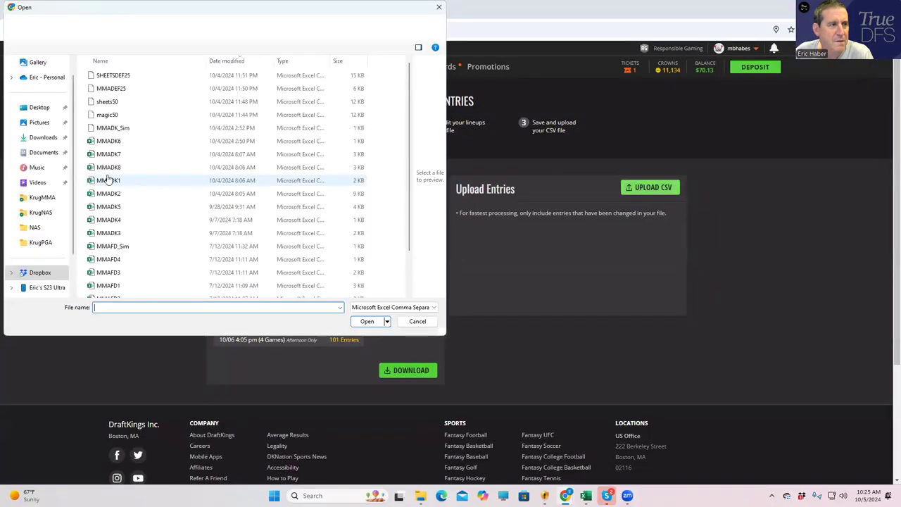
# Upload the newest entries_dk_ufc CSV from Downloads to DraftKings, then return to SaberSim's Build 5.
pyautogui.click(42, 138)
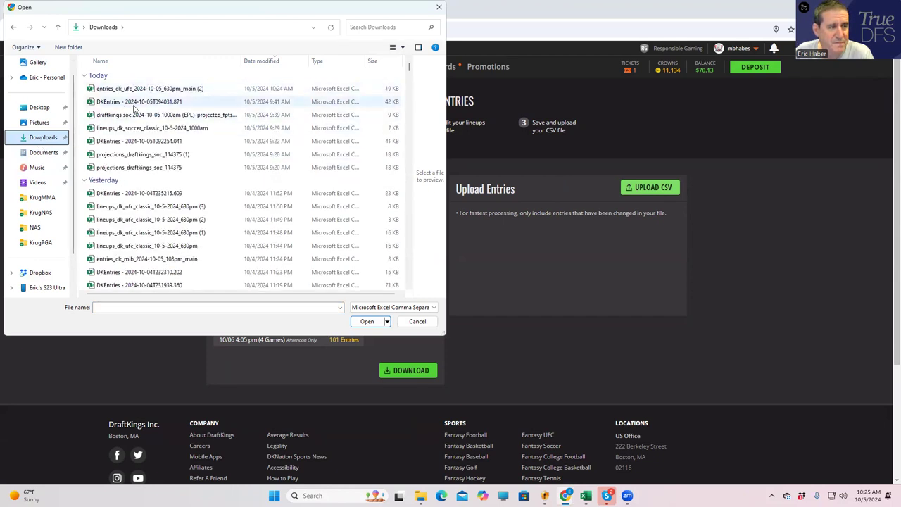
pyautogui.click(165, 90)
pyautogui.click(367, 321)
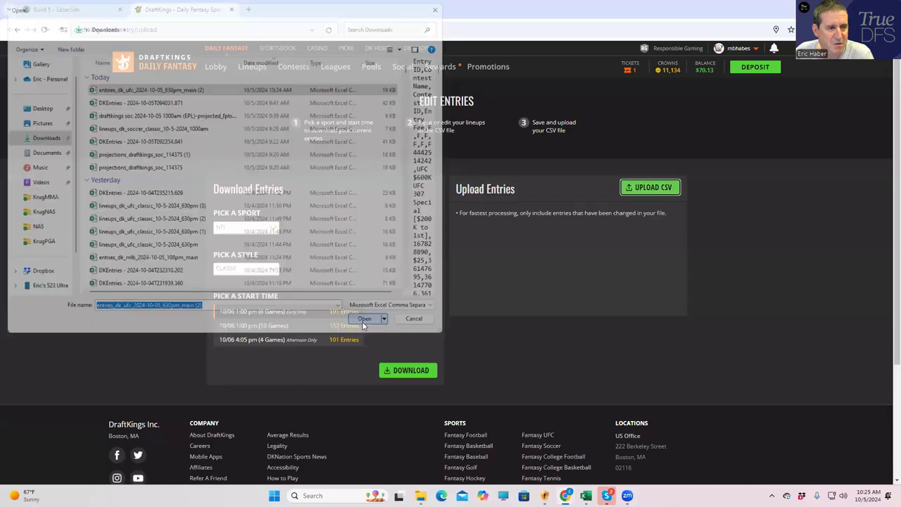
pyautogui.click(250, 67)
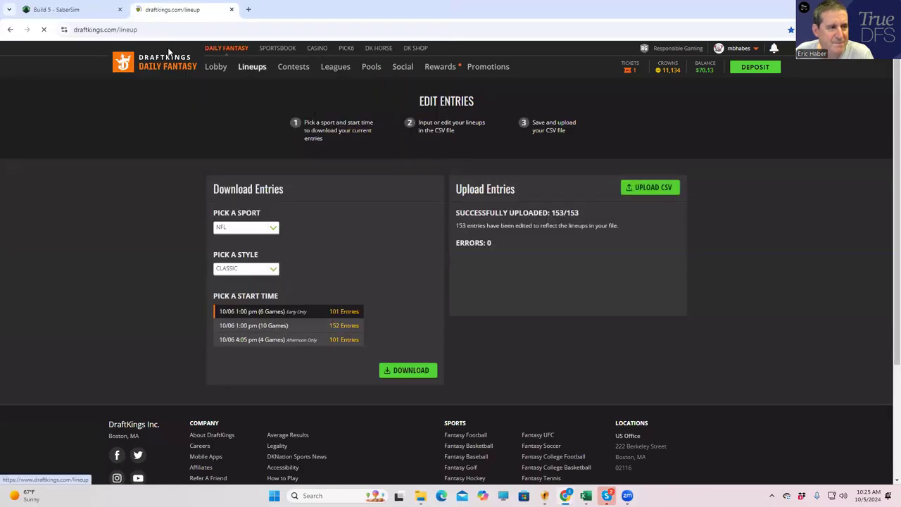
pyautogui.click(85, 10)
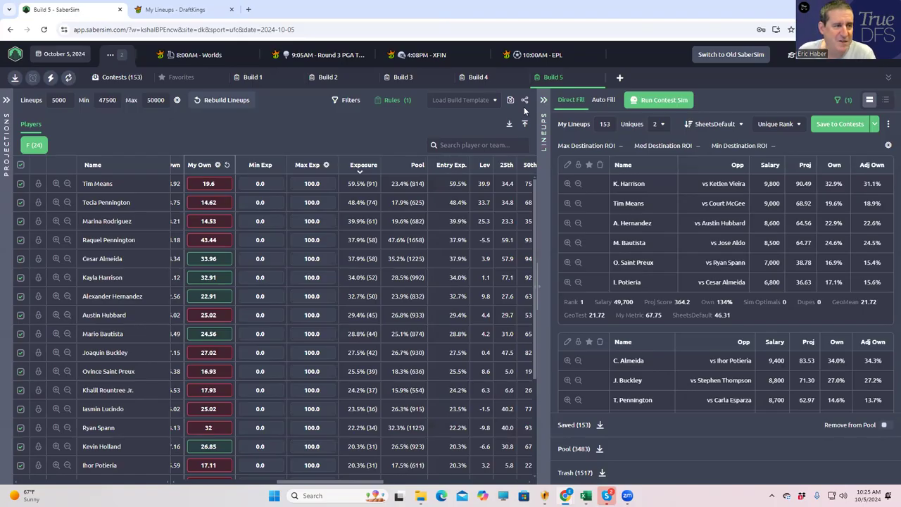
# Open the Contests (153) overview and scroll across the four UFC contests' details.
pyautogui.click(111, 77)
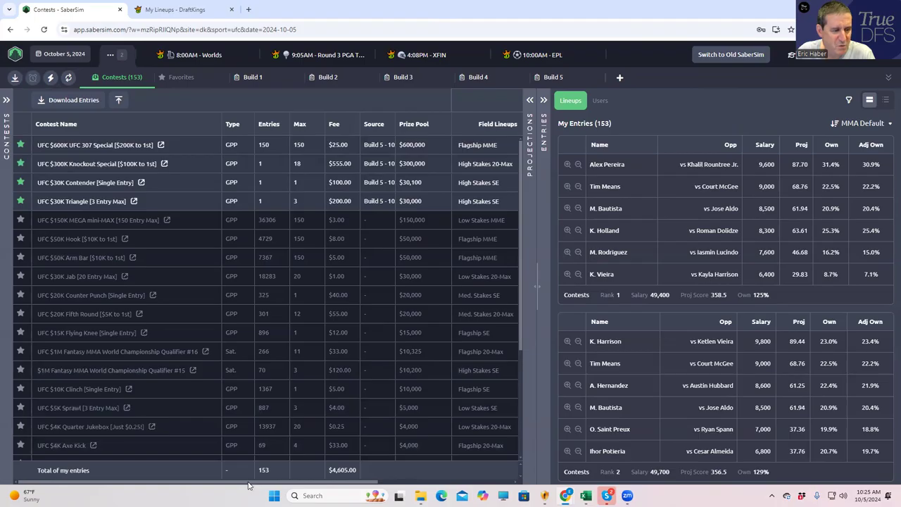
pyautogui.moveTo(271, 485); pyautogui.dragTo(173, 474)
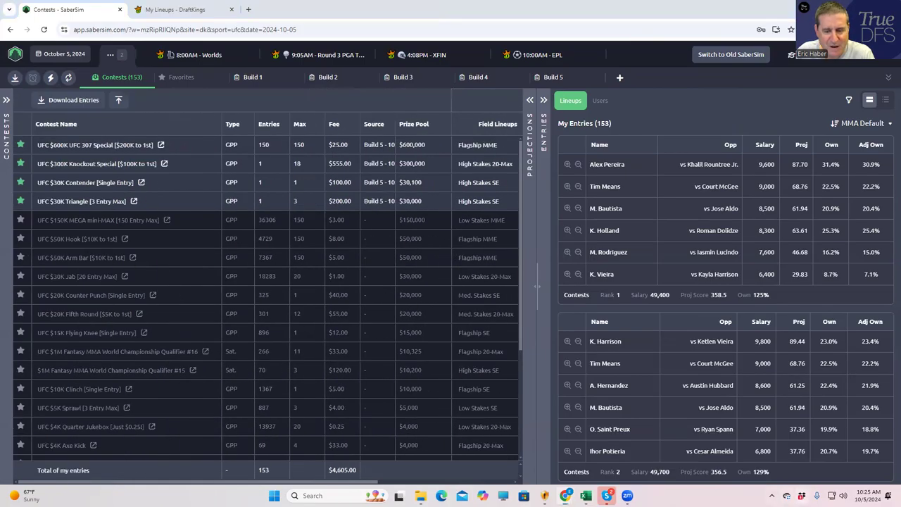
# Search the Dropbox files for 'geom' and open GeoMean.xlsx.
pyautogui.click(787, 496)
pyautogui.click(763, 218)
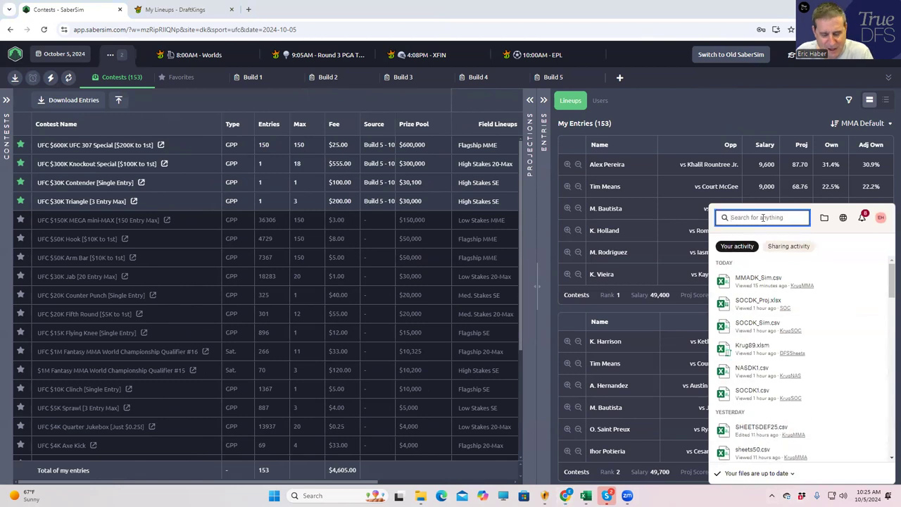
pyautogui.write('geom')
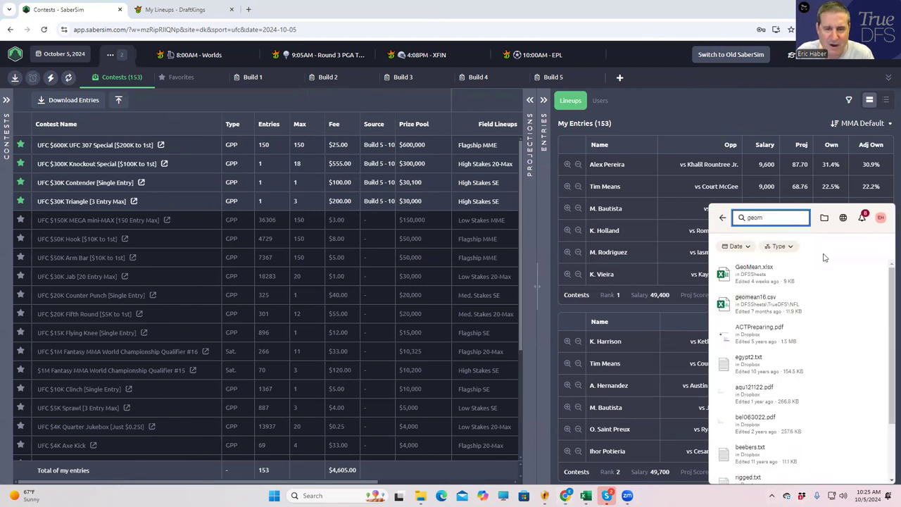
pyautogui.click(756, 278)
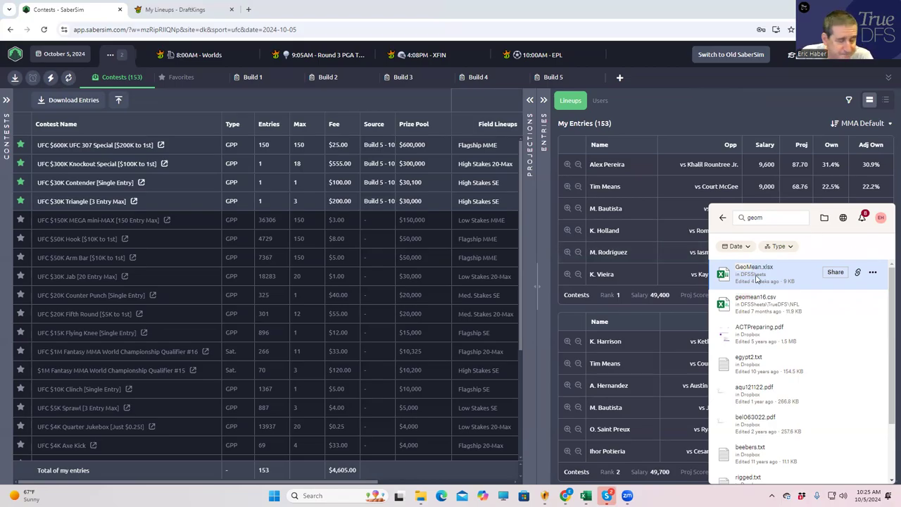
pyautogui.click(697, 230)
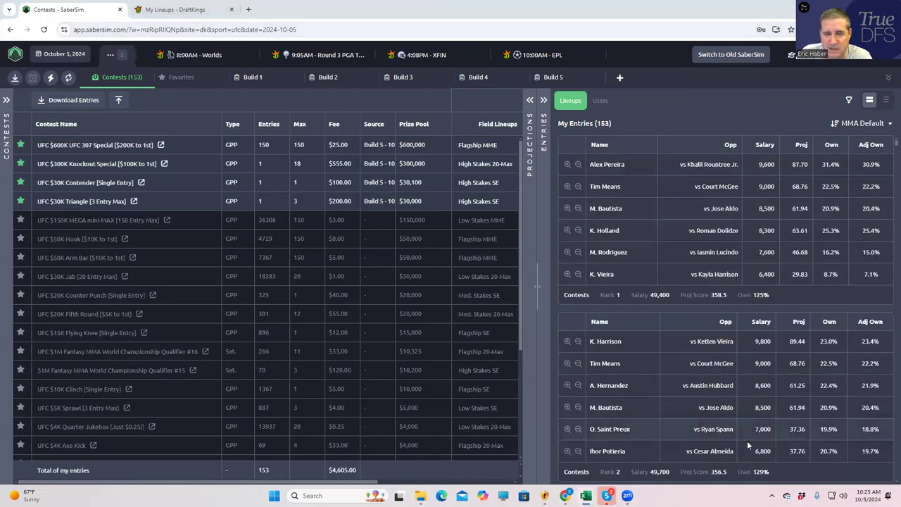
# Set Number of Entries in D2 to 23000 and check the =(E2/D2)^(1/C2) GeoMean result.
pyautogui.click(585, 496)
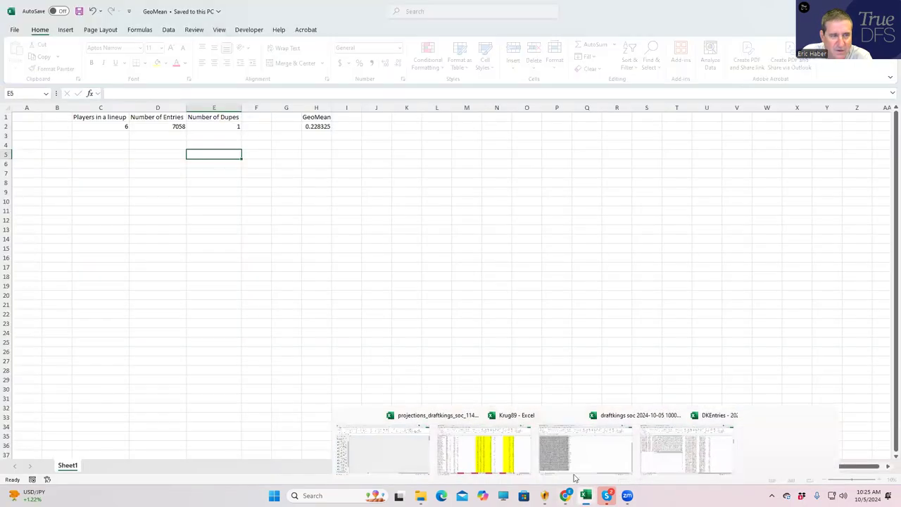
pyautogui.click(156, 126)
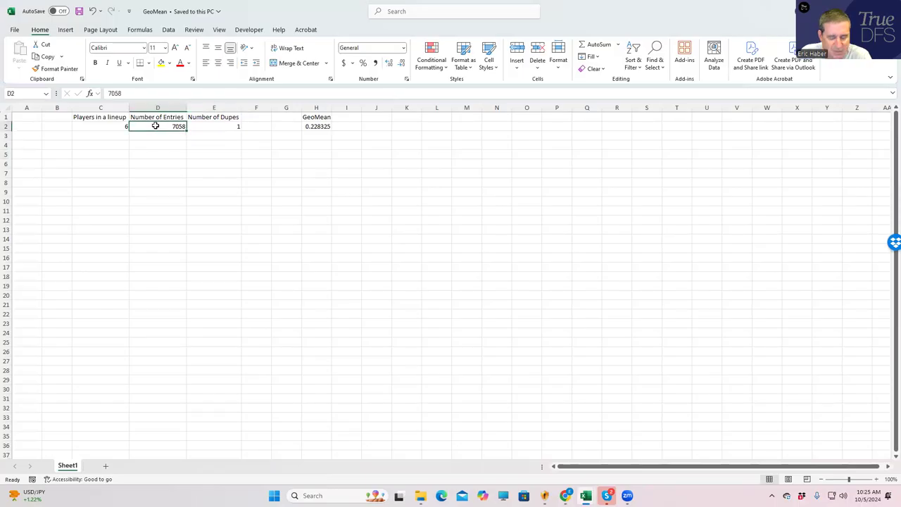
pyautogui.write('23000')
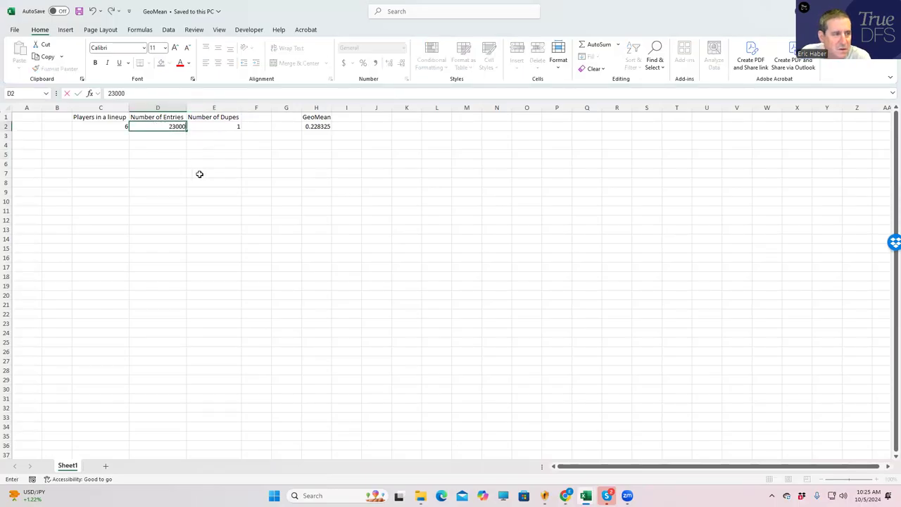
pyautogui.click(198, 174)
pyautogui.click(221, 127)
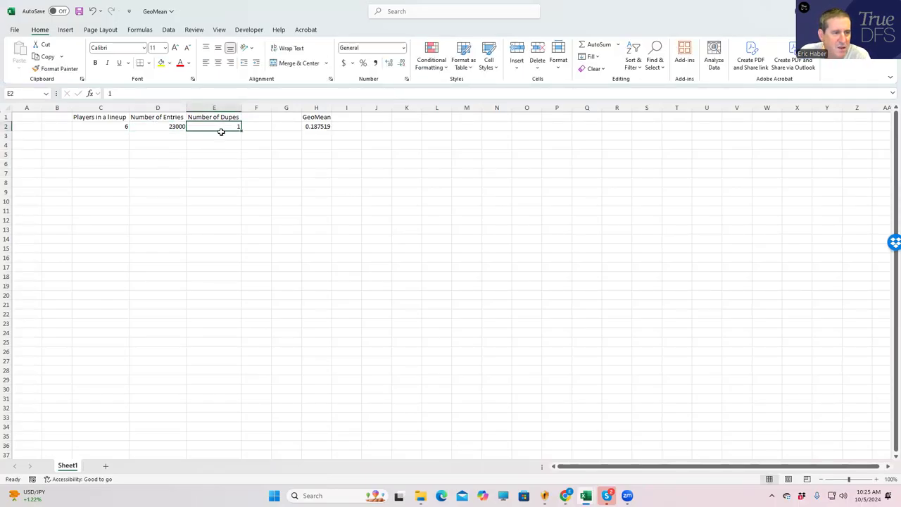
pyautogui.click(317, 126)
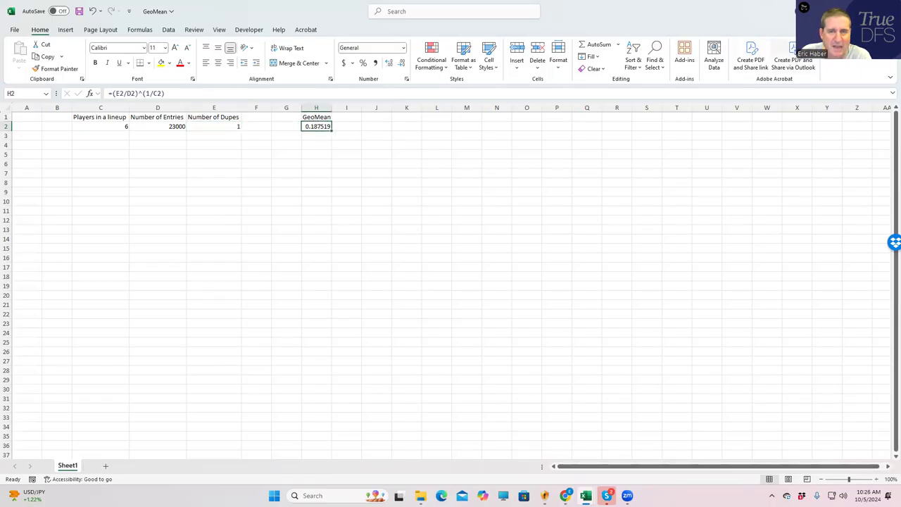
pyautogui.hotkey('alt', 'Tab')
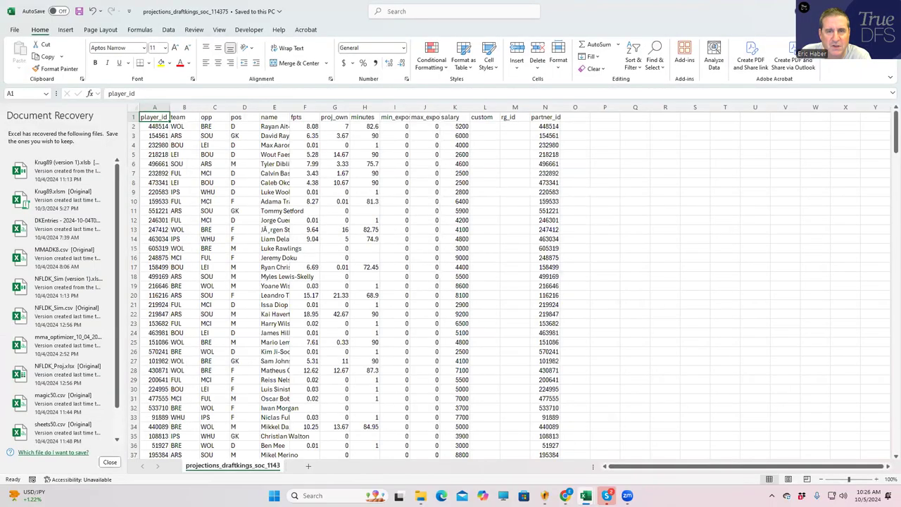
# In Build 5, set the unique players between lineups to 1.
pyautogui.hotkey('alt', 'Tab')
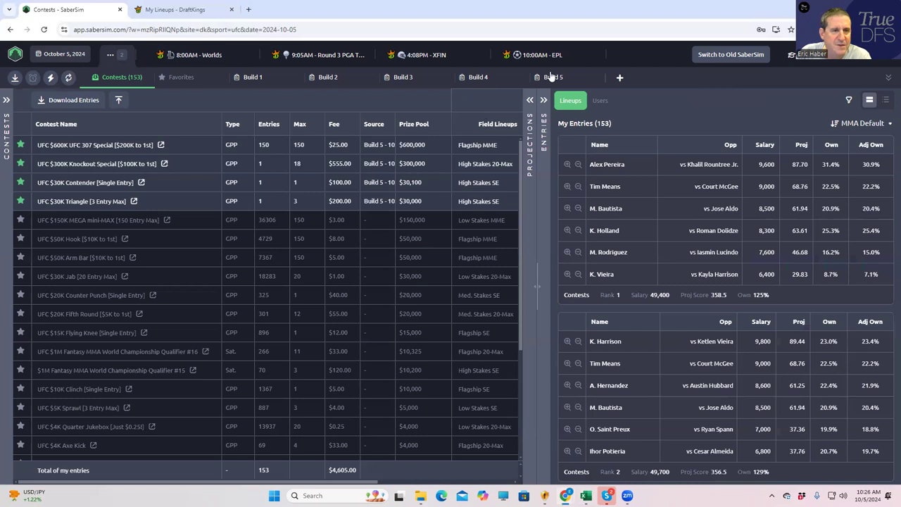
pyautogui.click(553, 79)
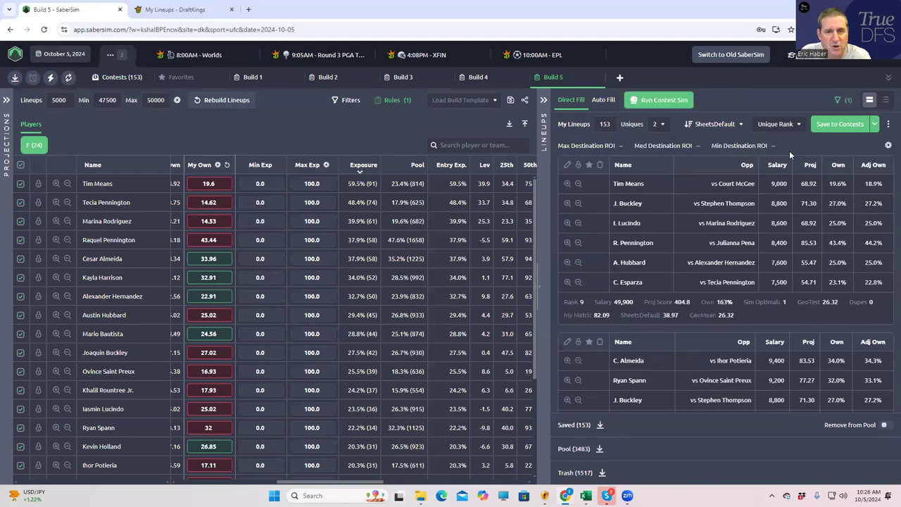
pyautogui.click(660, 124)
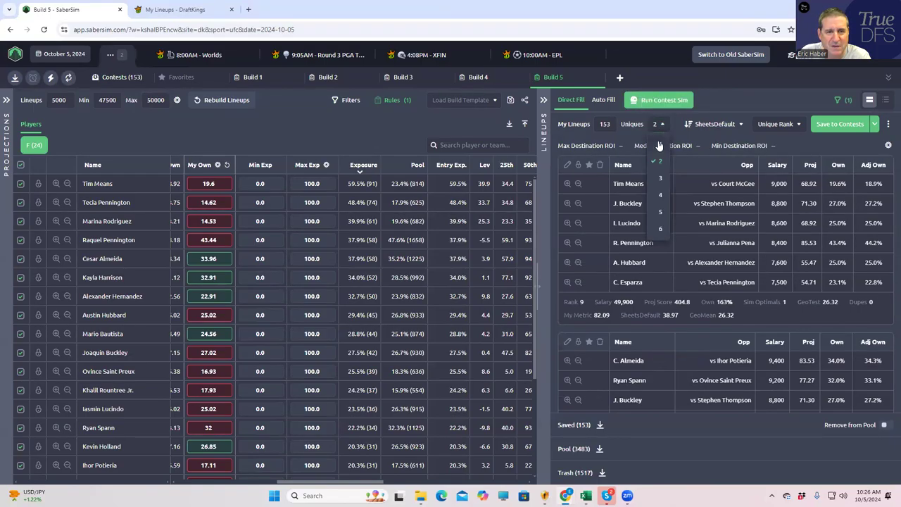
pyautogui.click(660, 145)
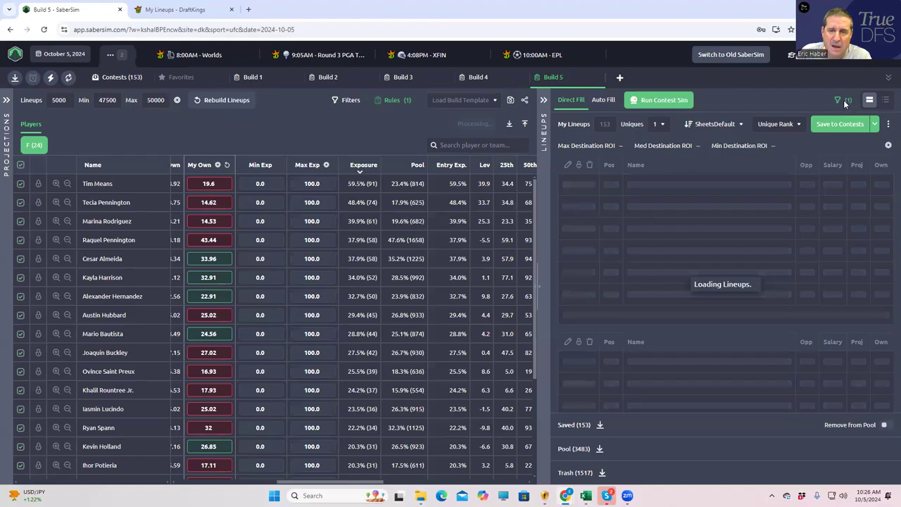
# Review the existing MMA salary filter without changing it.
pyautogui.click(837, 101)
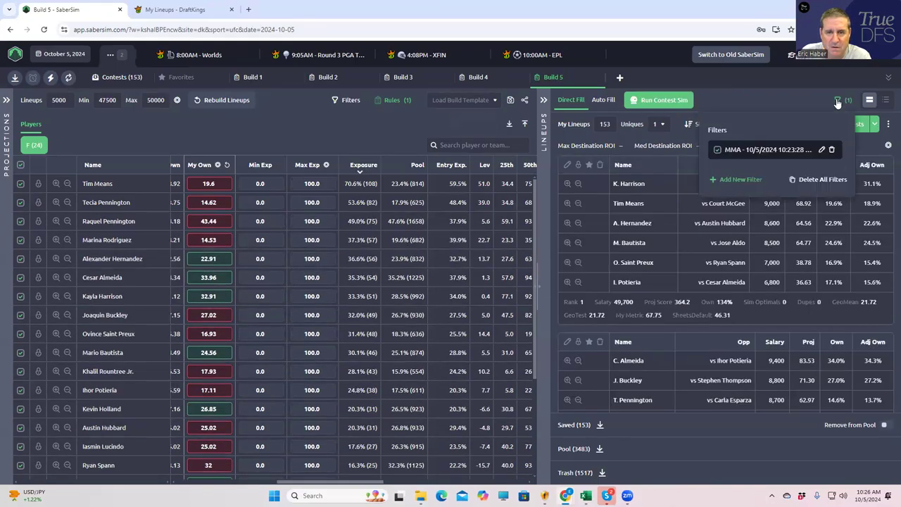
pyautogui.click(822, 150)
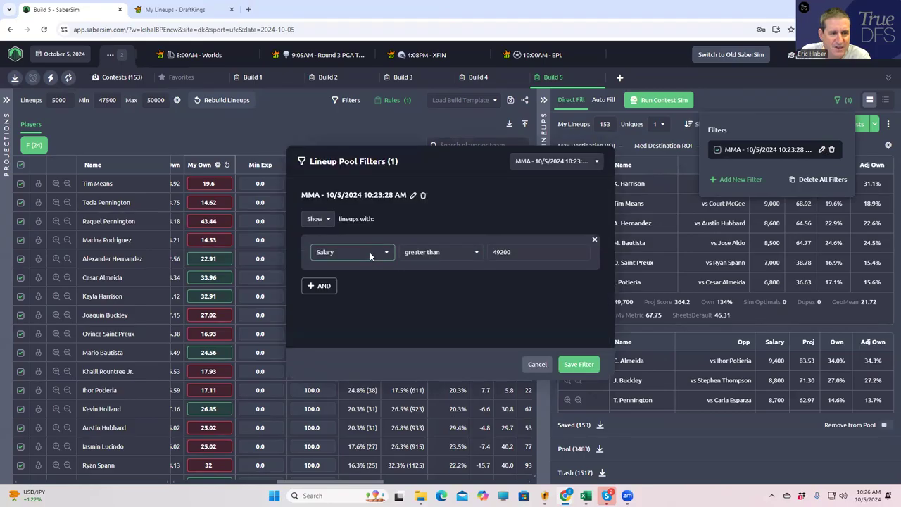
pyautogui.click(537, 365)
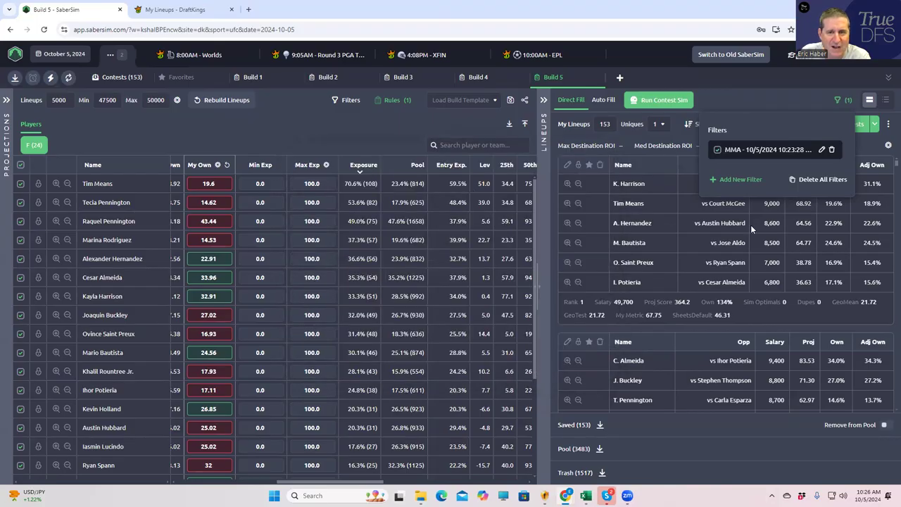
# Add and save a lineup pool filter keeping GeoMean less than 18.7.
pyautogui.click(726, 179)
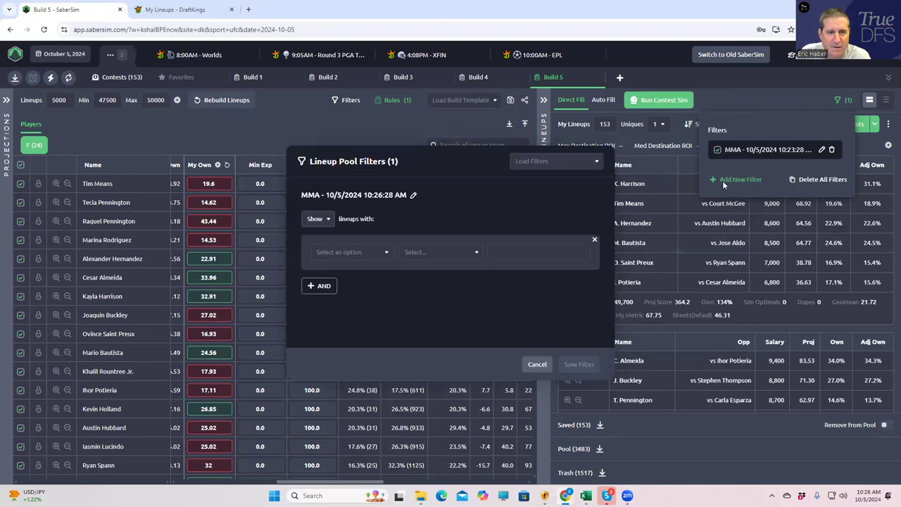
pyautogui.click(370, 252)
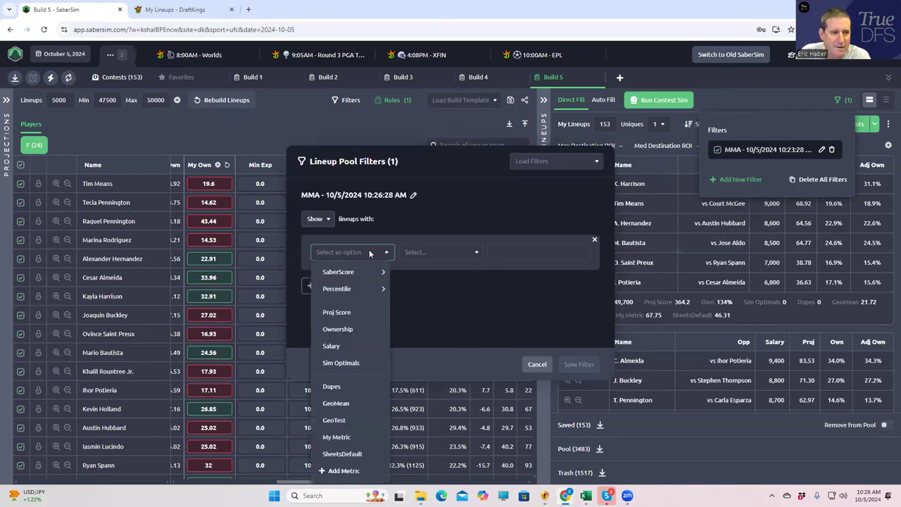
pyautogui.click(336, 403)
pyautogui.click(427, 254)
pyautogui.click(427, 288)
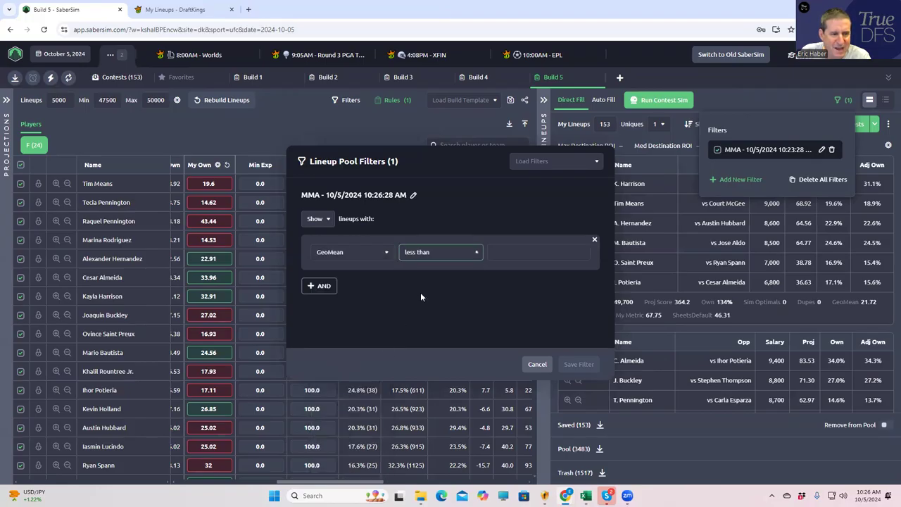
pyautogui.click(502, 252)
pyautogui.write('18')
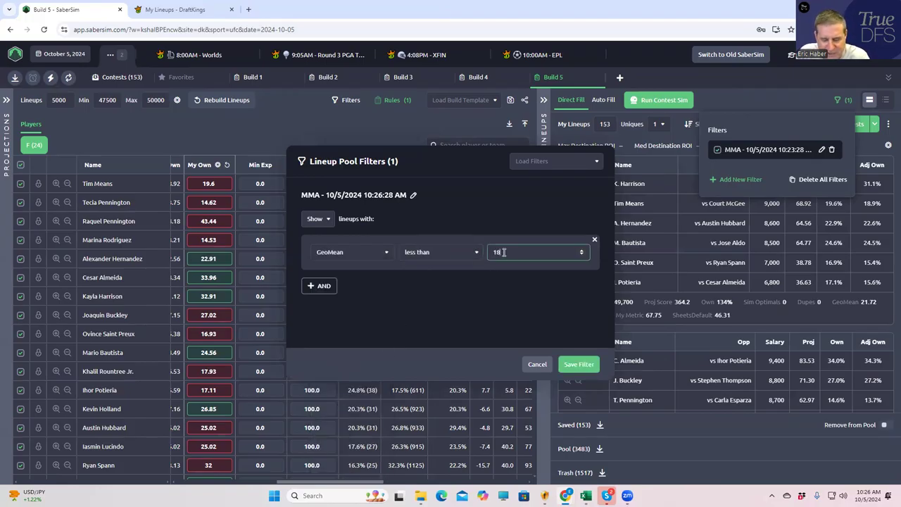
pyautogui.write('.5')
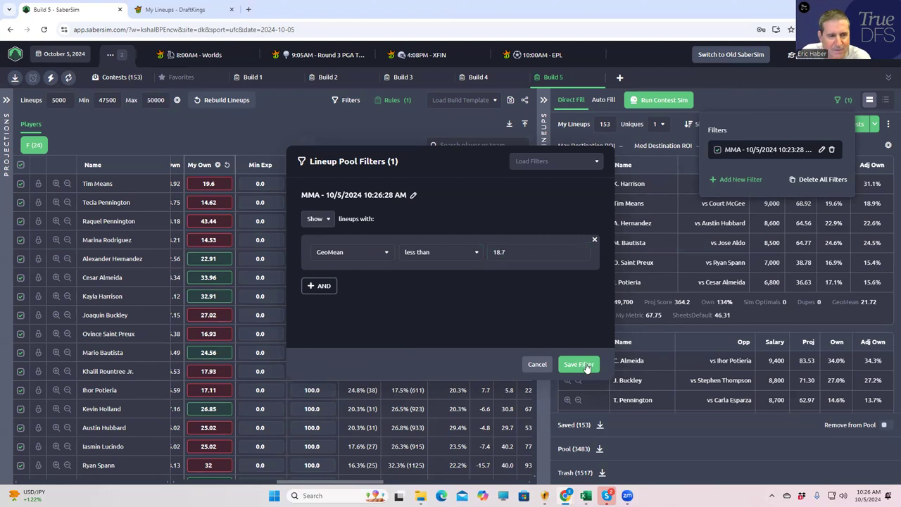
pyautogui.click(585, 365)
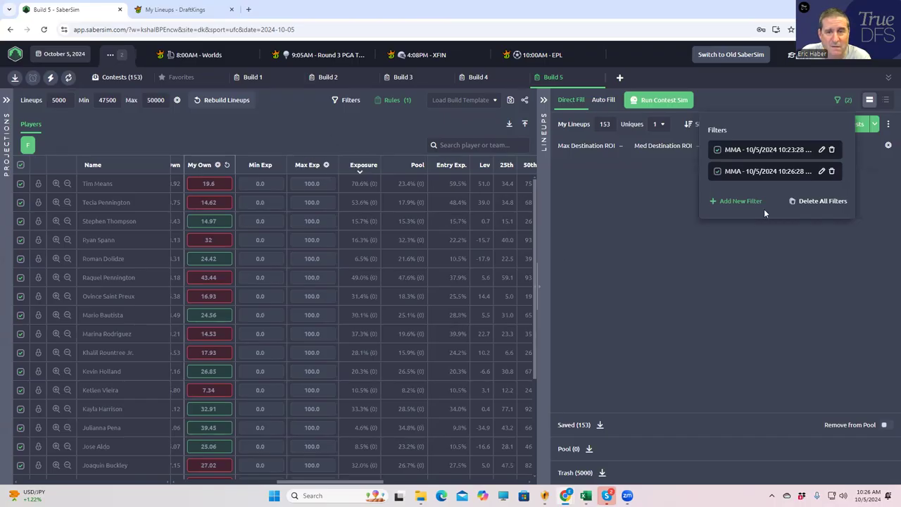
pyautogui.click(706, 274)
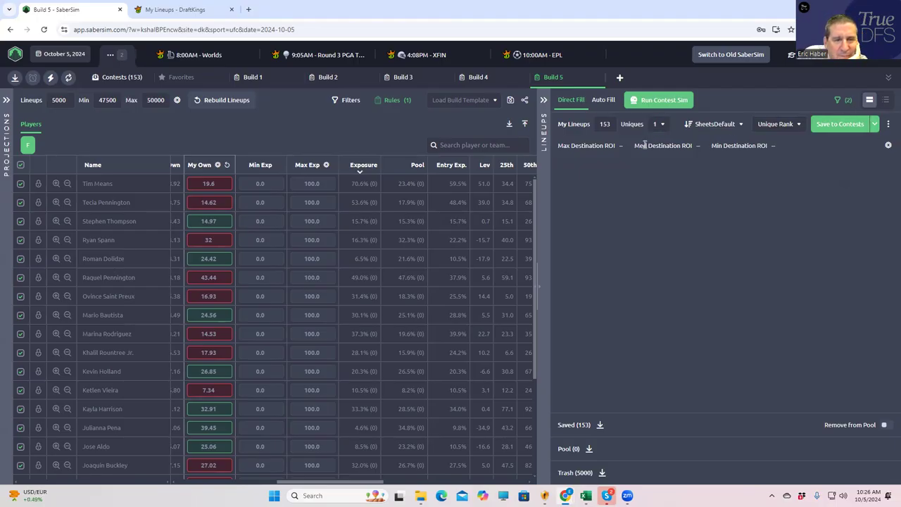
# Check automatic contest assignment, revert to direct filling, and reopen the filter list.
pyautogui.click(604, 100)
pyautogui.click(576, 100)
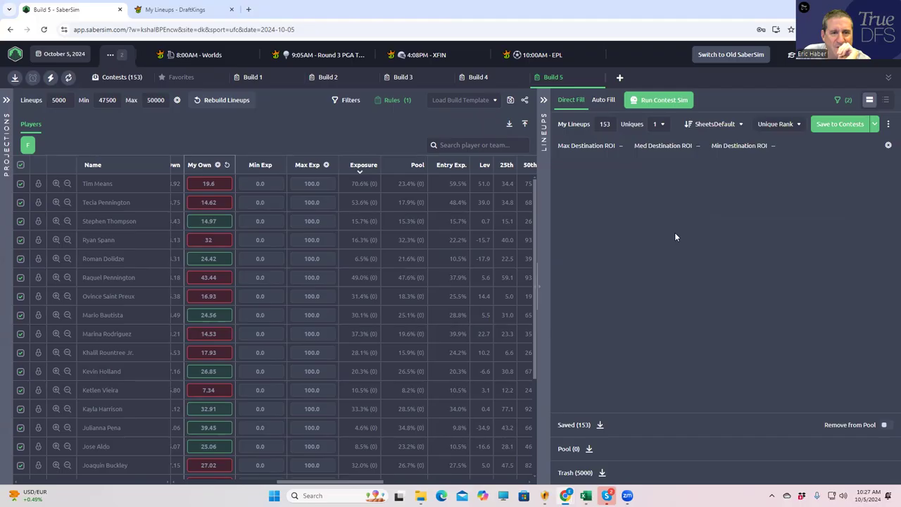
pyautogui.click(838, 101)
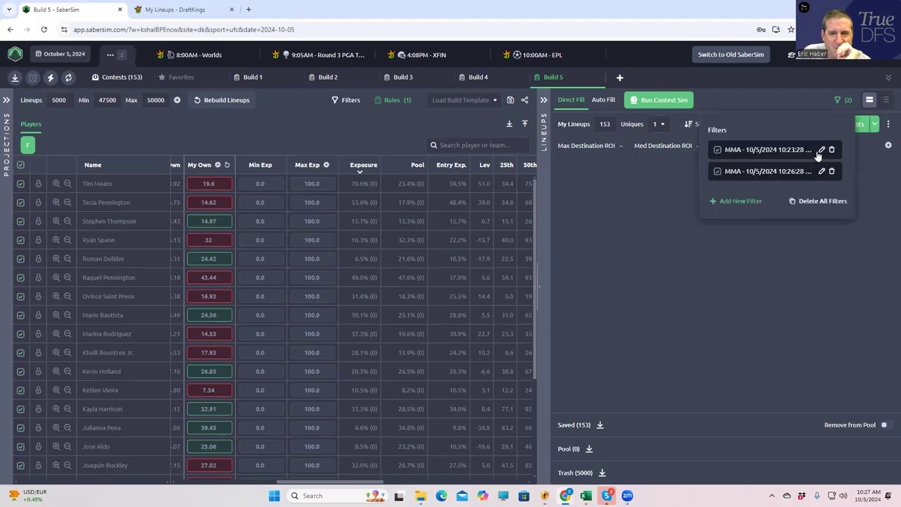
# Raise the second filter's GeoMean cutoff to 25, save, then reopen it for adjustment.
pyautogui.click(822, 172)
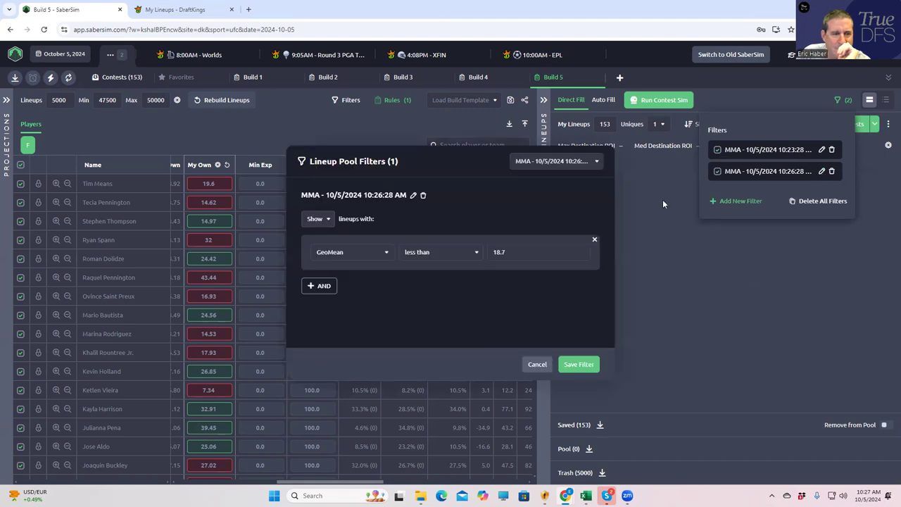
pyautogui.click(528, 252)
pyautogui.hotkey('ctrl', 'a')
pyautogui.write('2')
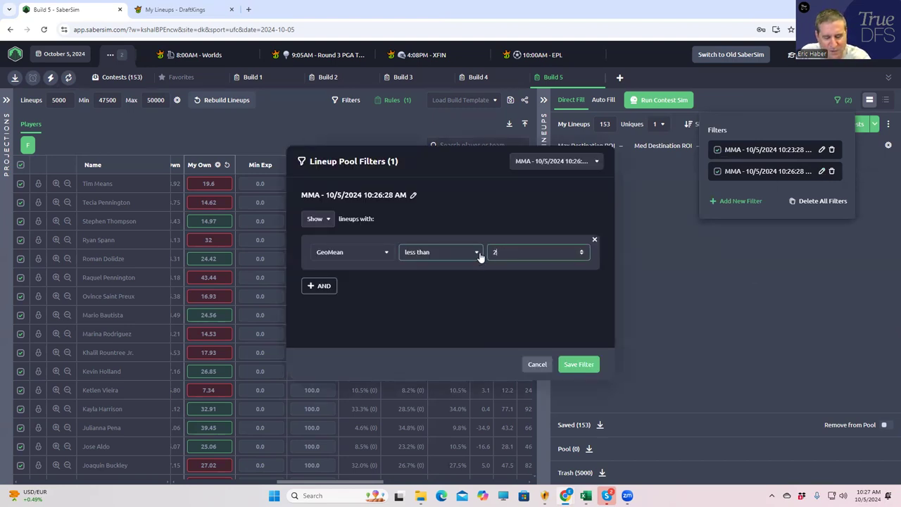
pyautogui.write('5')
pyautogui.click(502, 273)
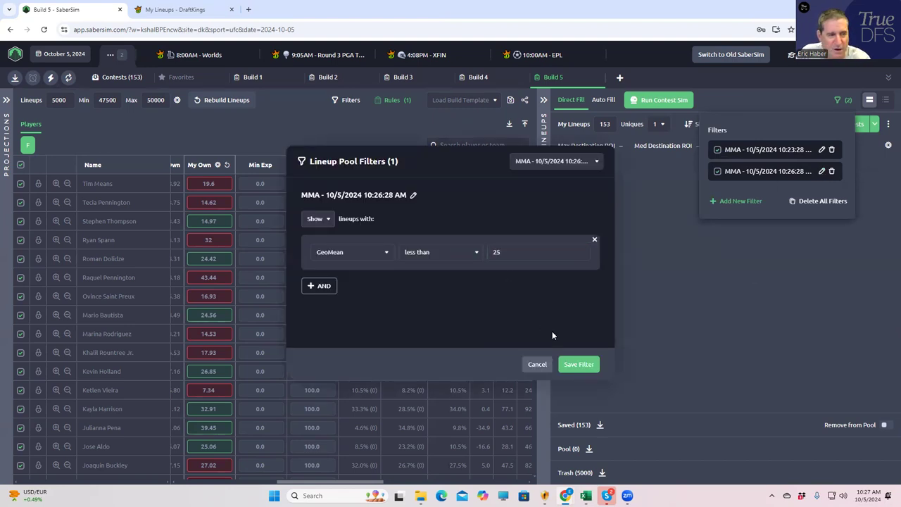
pyautogui.click(579, 365)
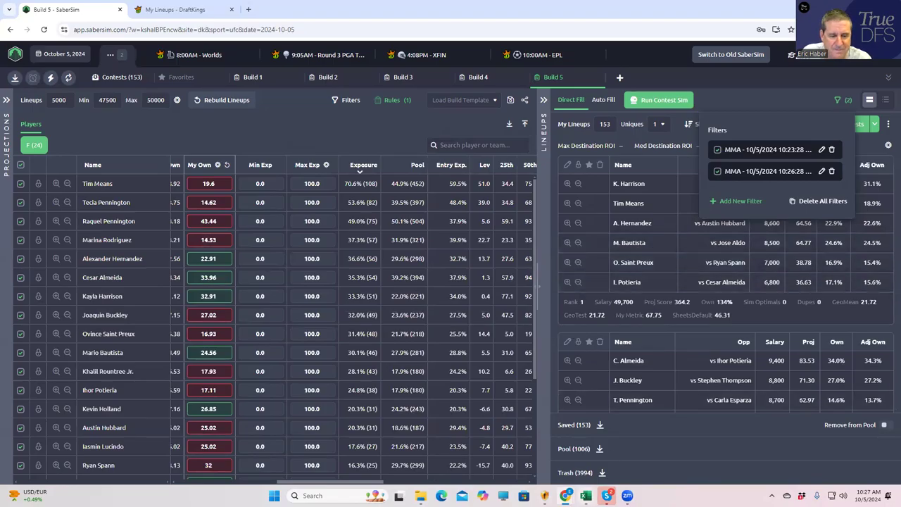
pyautogui.moveTo(584, 494)
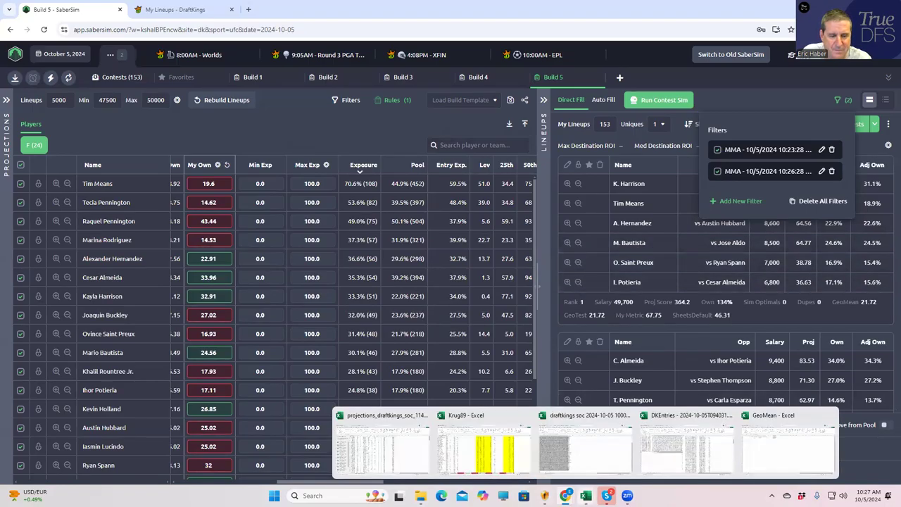
pyautogui.click(822, 172)
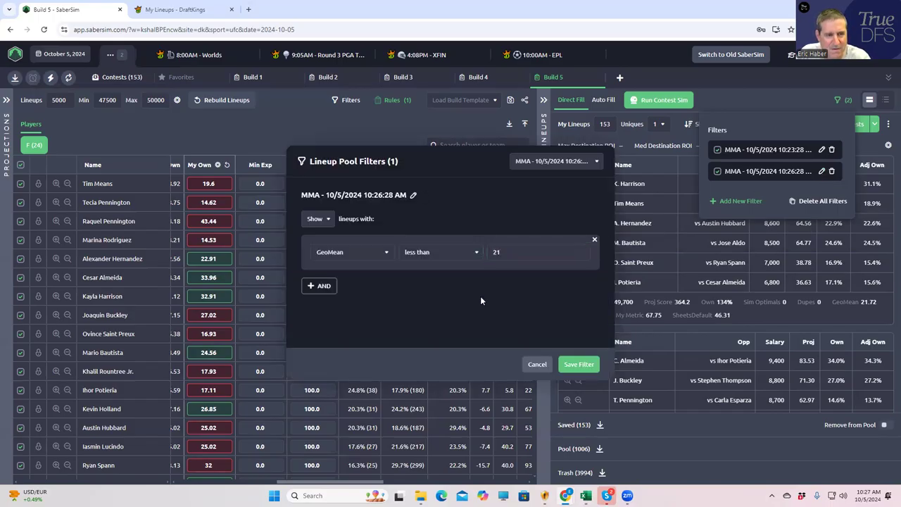
# Save the GeoMean less than 21 filter and scroll through the resulting 20 lineups.
pyautogui.click(576, 365)
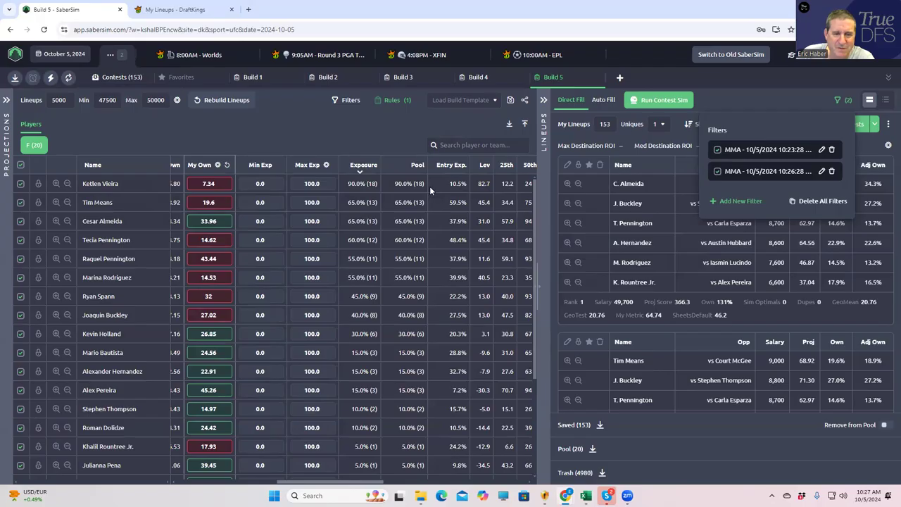
pyautogui.scroll(-3, 722, 332)
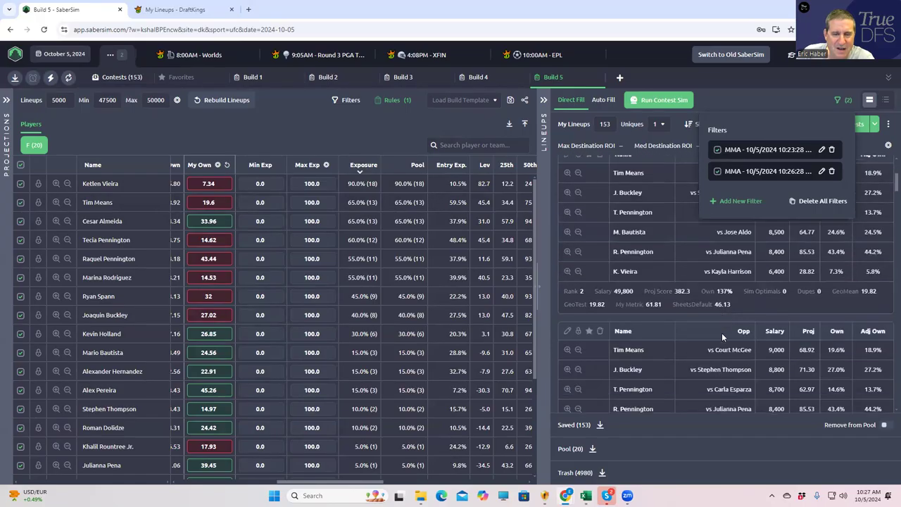
pyautogui.scroll(-3, 722, 335)
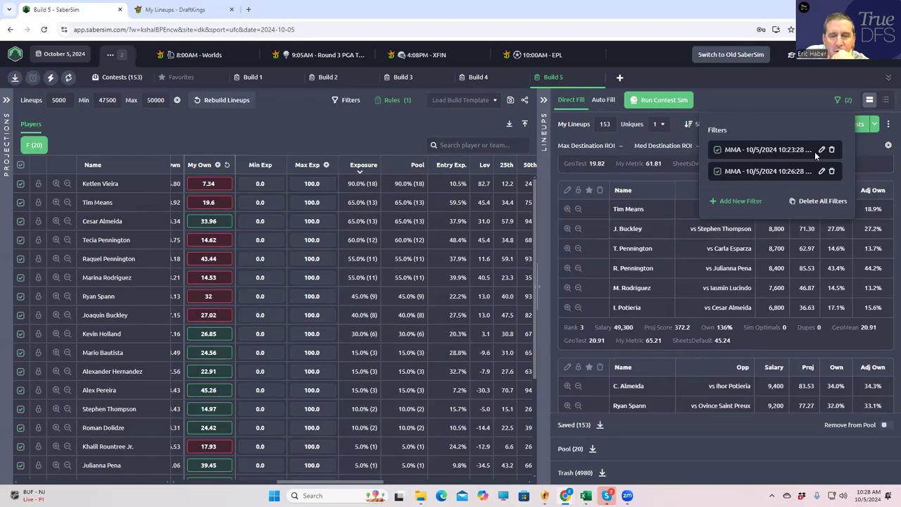
# Disable the first MMA filter and tighten the 10:26:28 GeoMean filter to less than 19.
pyautogui.click(718, 151)
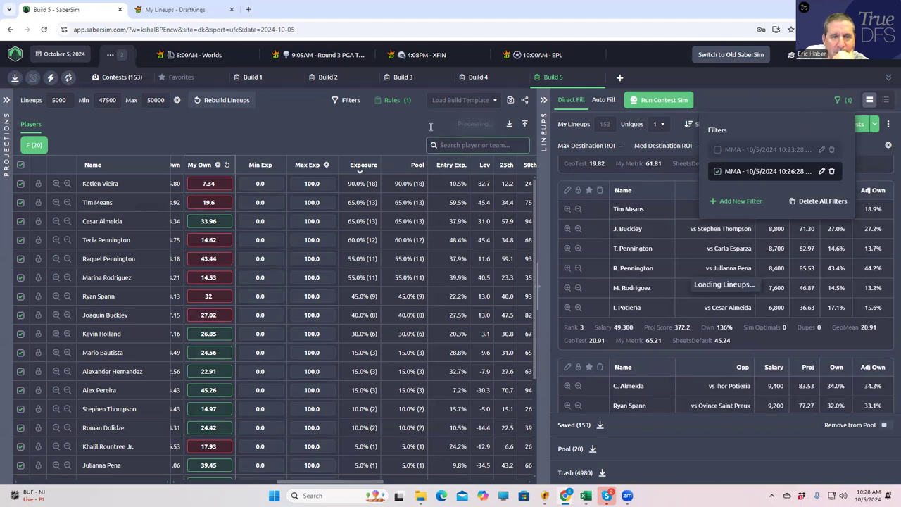
pyautogui.click(584, 114)
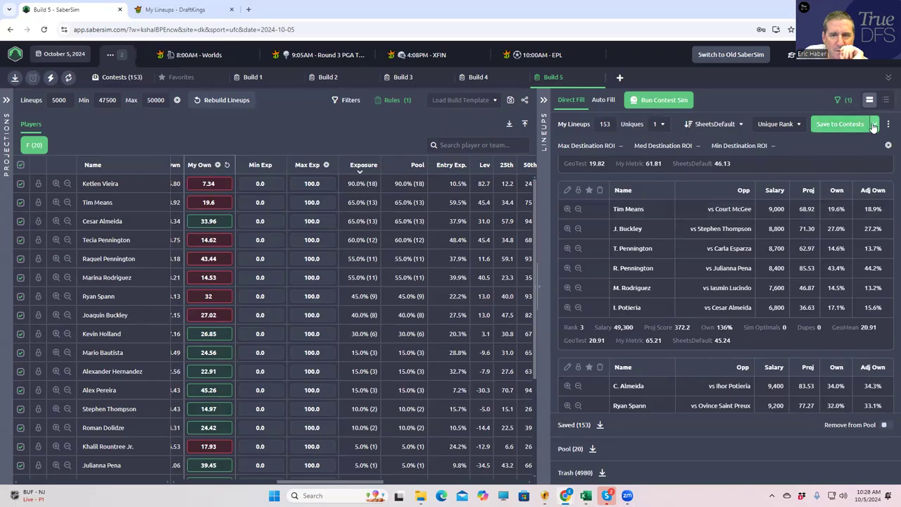
pyautogui.click(833, 104)
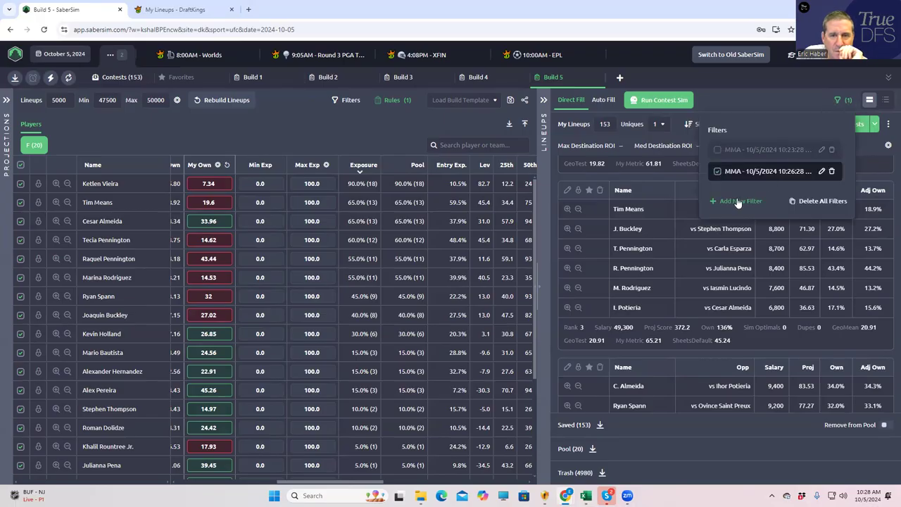
pyautogui.click(822, 171)
pyautogui.press('BackSpace')
pyautogui.press('BackSpace')
pyautogui.write('19')
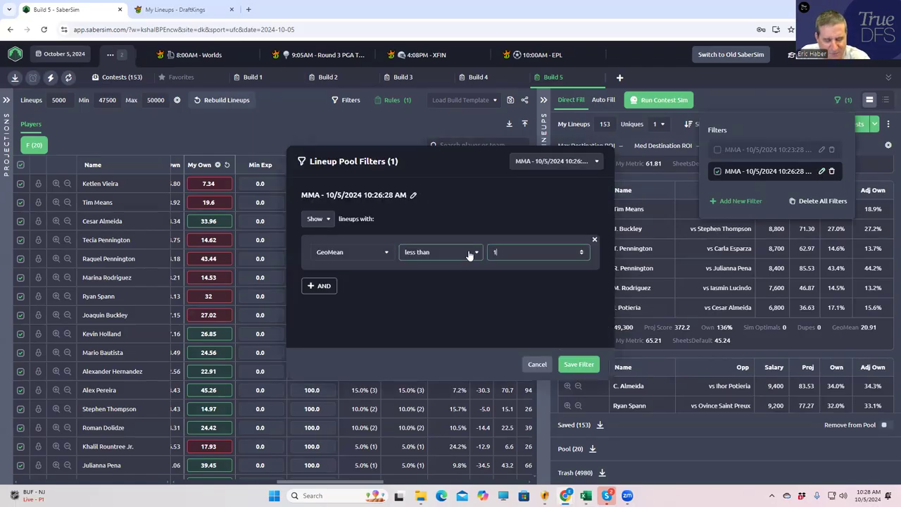
pyautogui.click(575, 366)
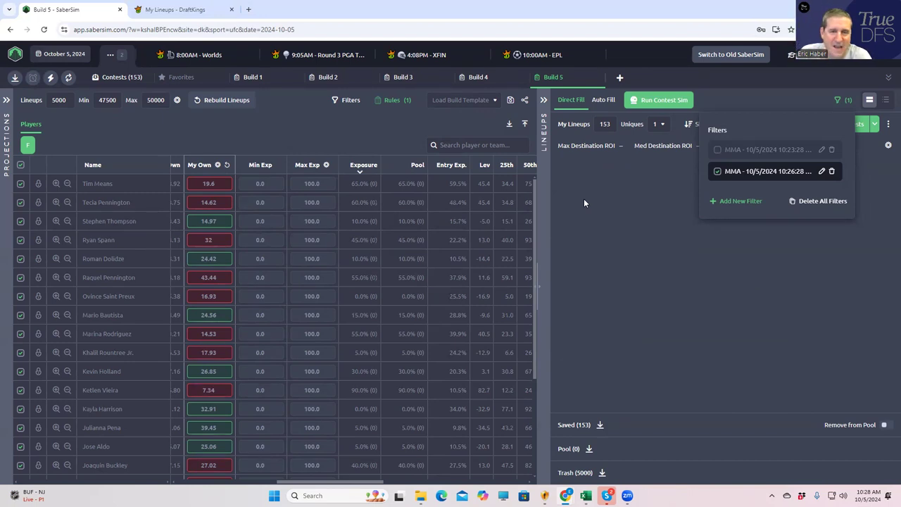
# Sort the lineups by SaberScore > MMA Sim Diversity 10.
pyautogui.click(583, 201)
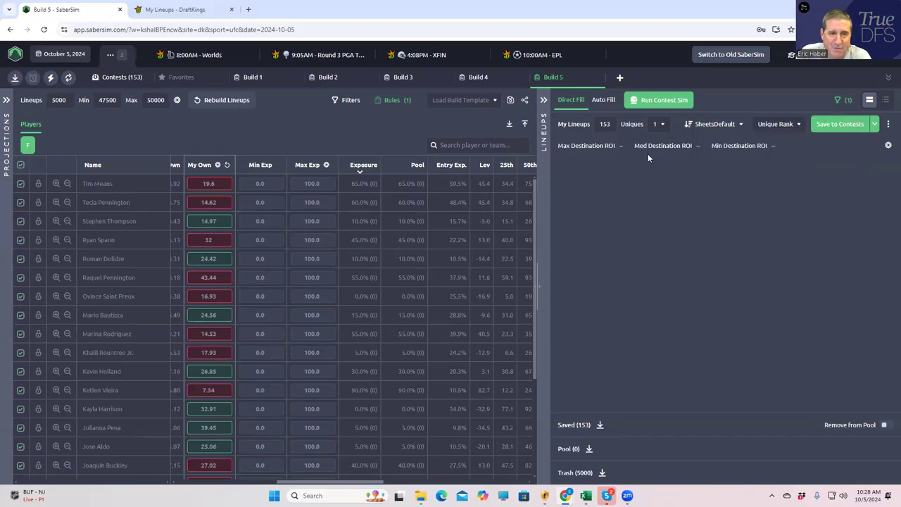
pyautogui.click(724, 124)
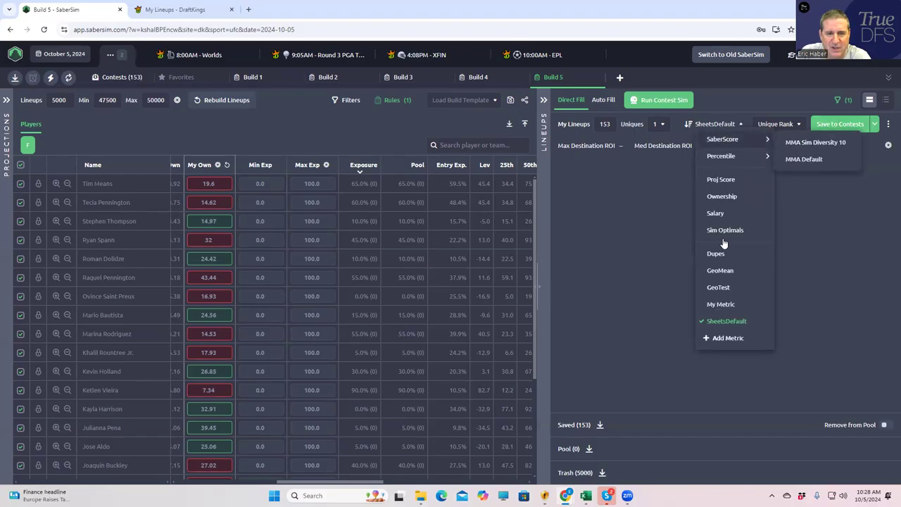
pyautogui.moveTo(735, 326)
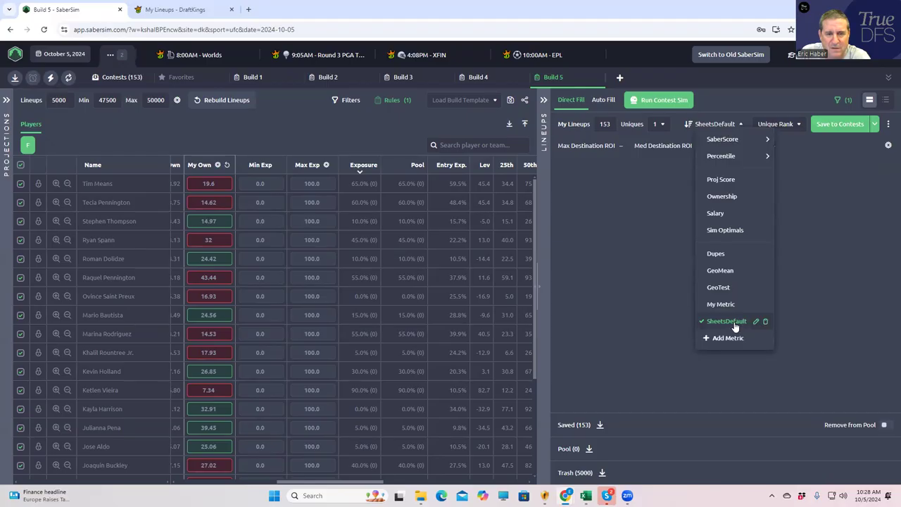
pyautogui.moveTo(725, 138)
pyautogui.click(789, 140)
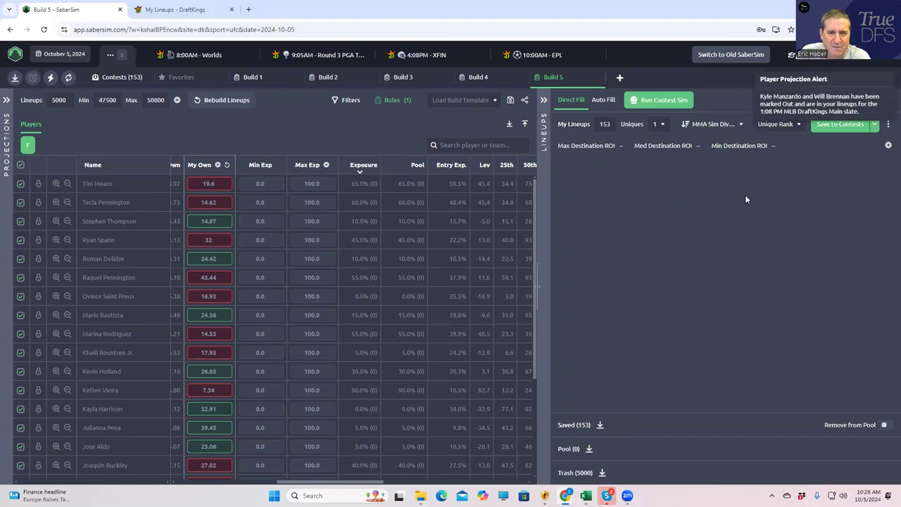
# Switch off the remaining GeoMean filter so all 5000 lineups reload.
pyautogui.click(848, 103)
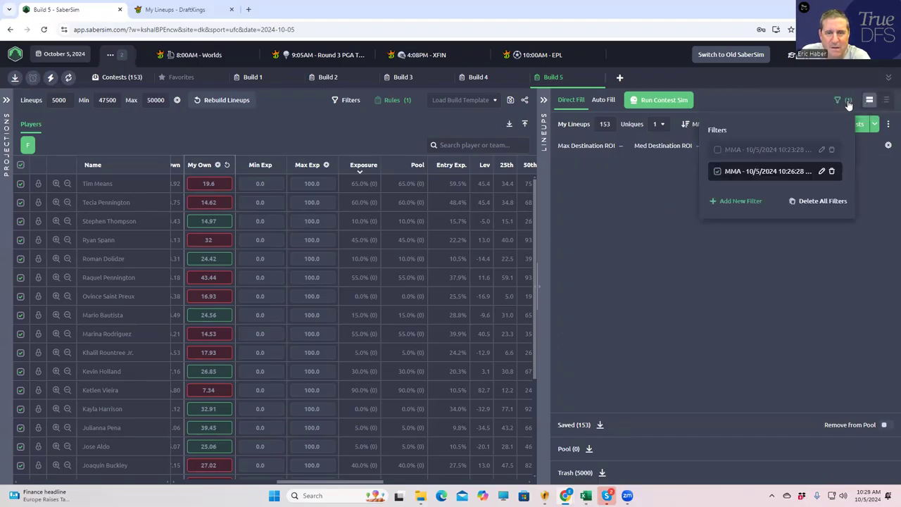
pyautogui.click(718, 171)
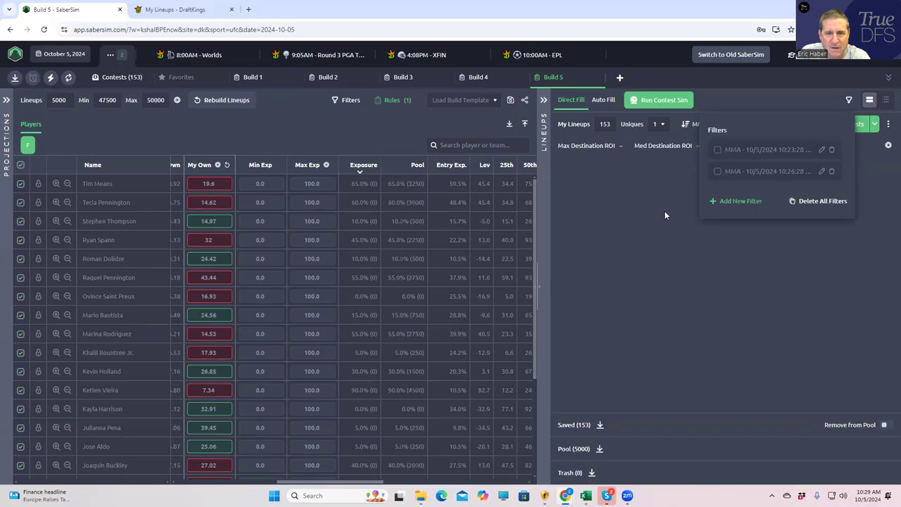
pyautogui.click(665, 215)
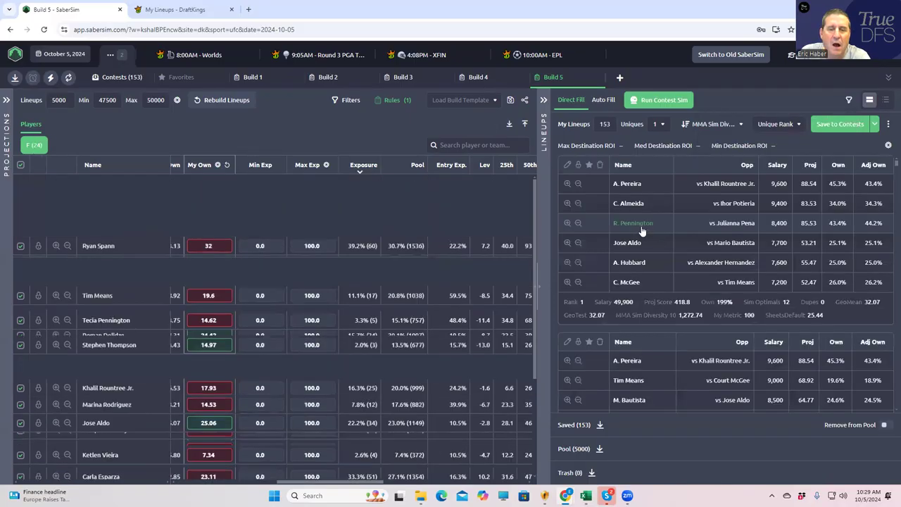
pyautogui.click(724, 123)
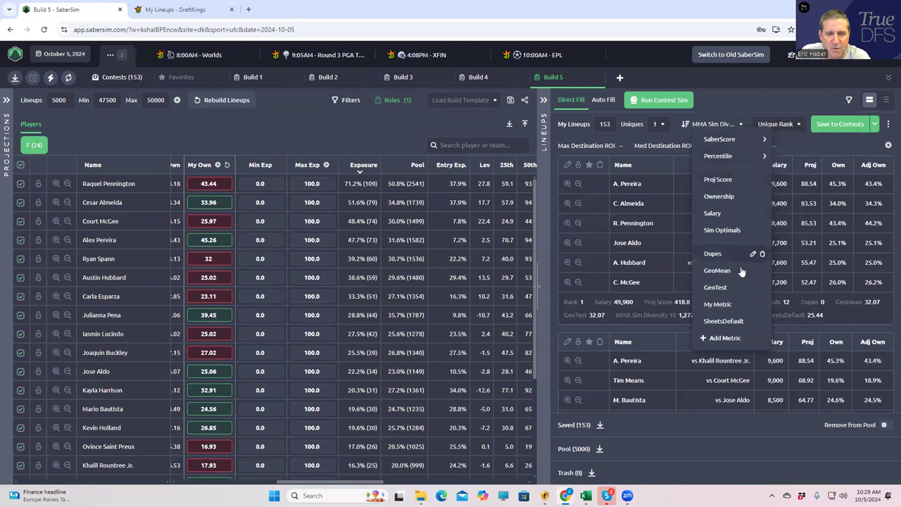
pyautogui.click(753, 322)
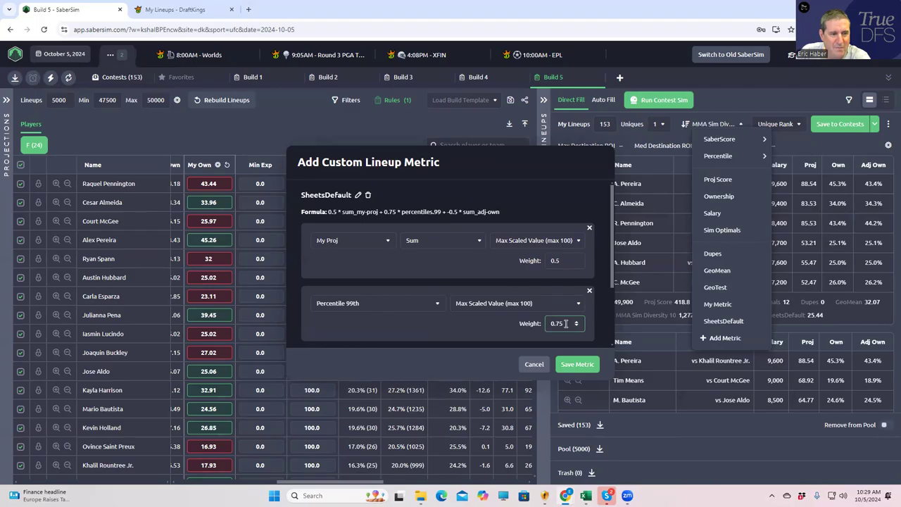
pyautogui.scroll(-2, 557, 320)
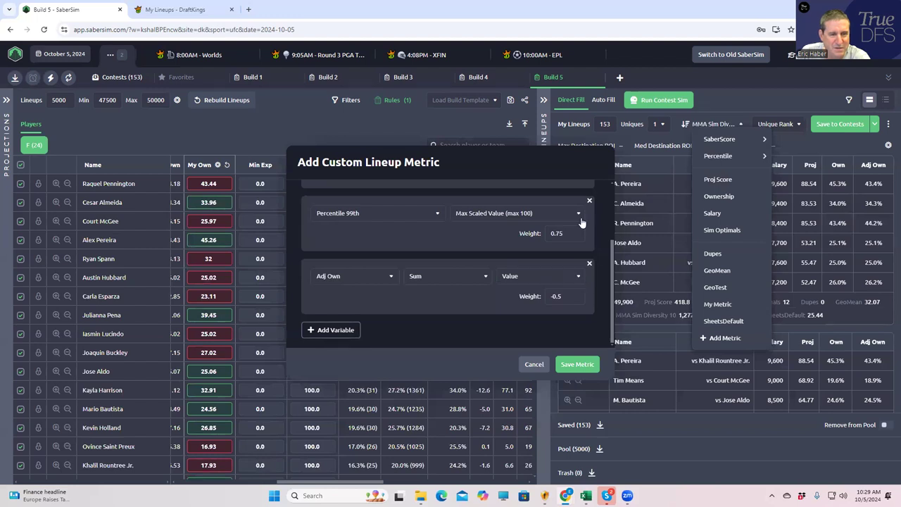
pyautogui.click(533, 365)
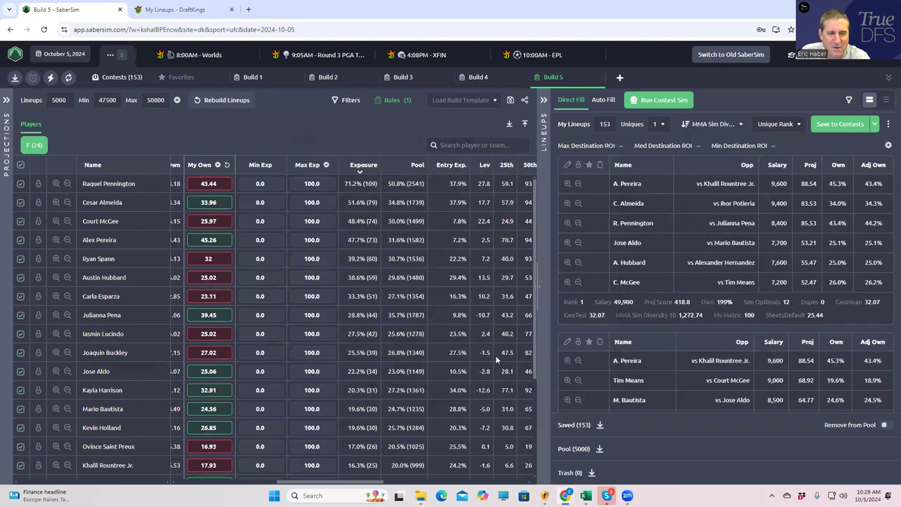